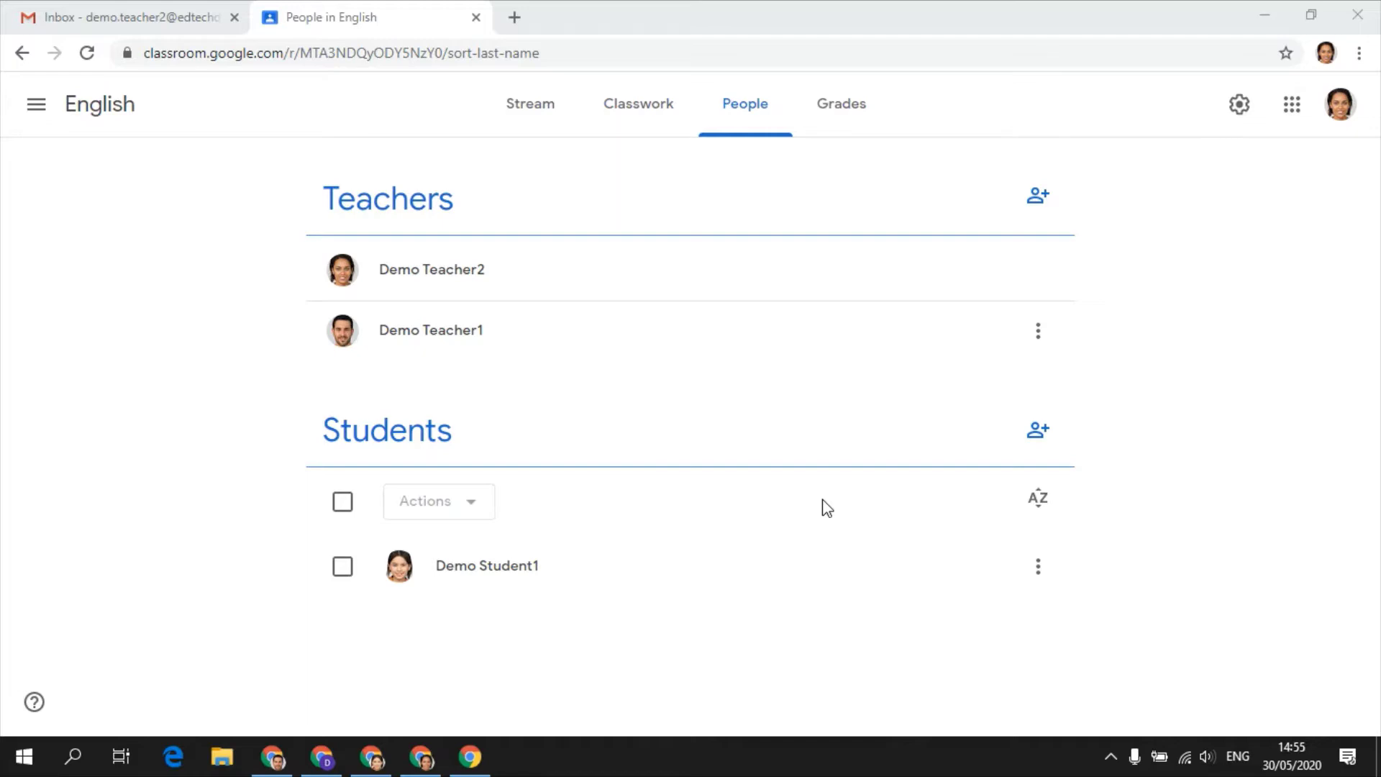
- In the Admin console, open Classroom's general settings under Apps > G Suite > Classroom
left_click(470, 757)
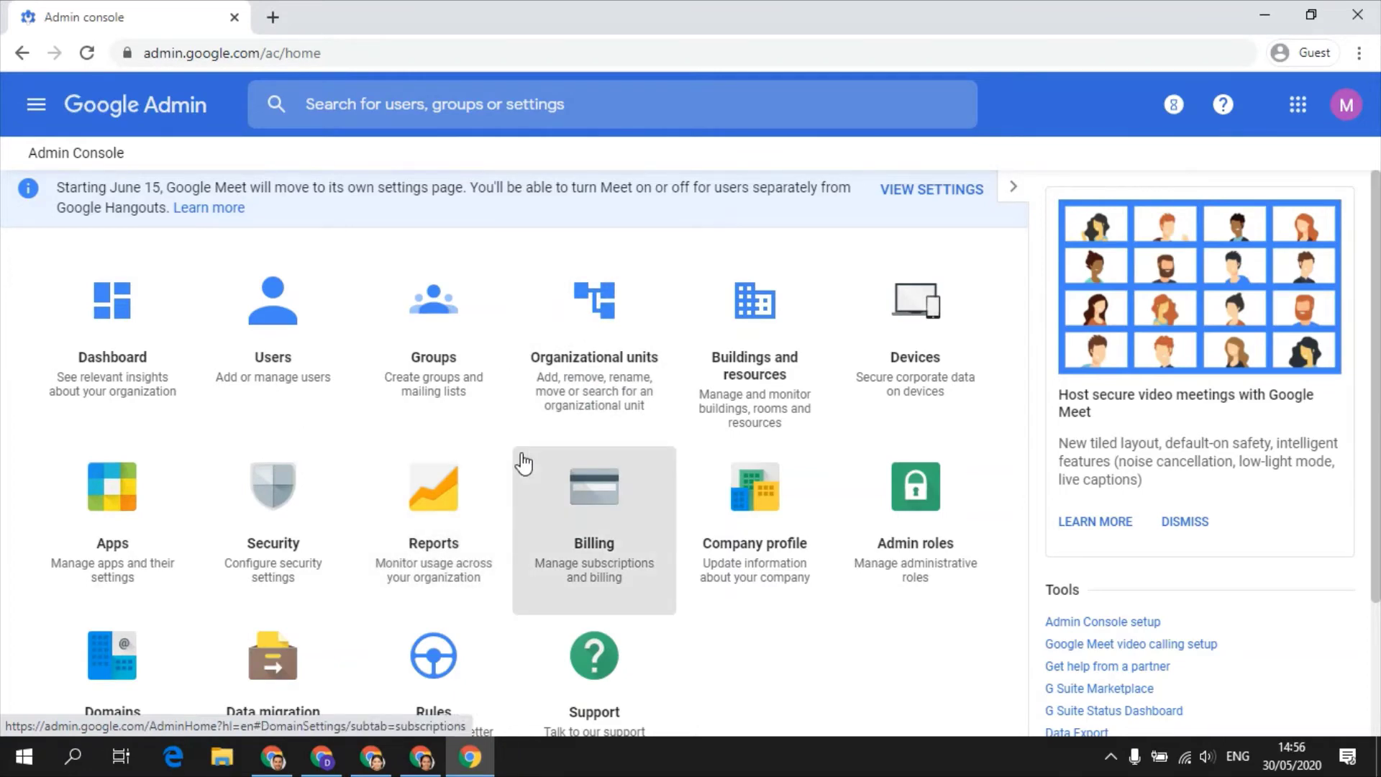
left_click(36, 104)
mouse_move(151, 392)
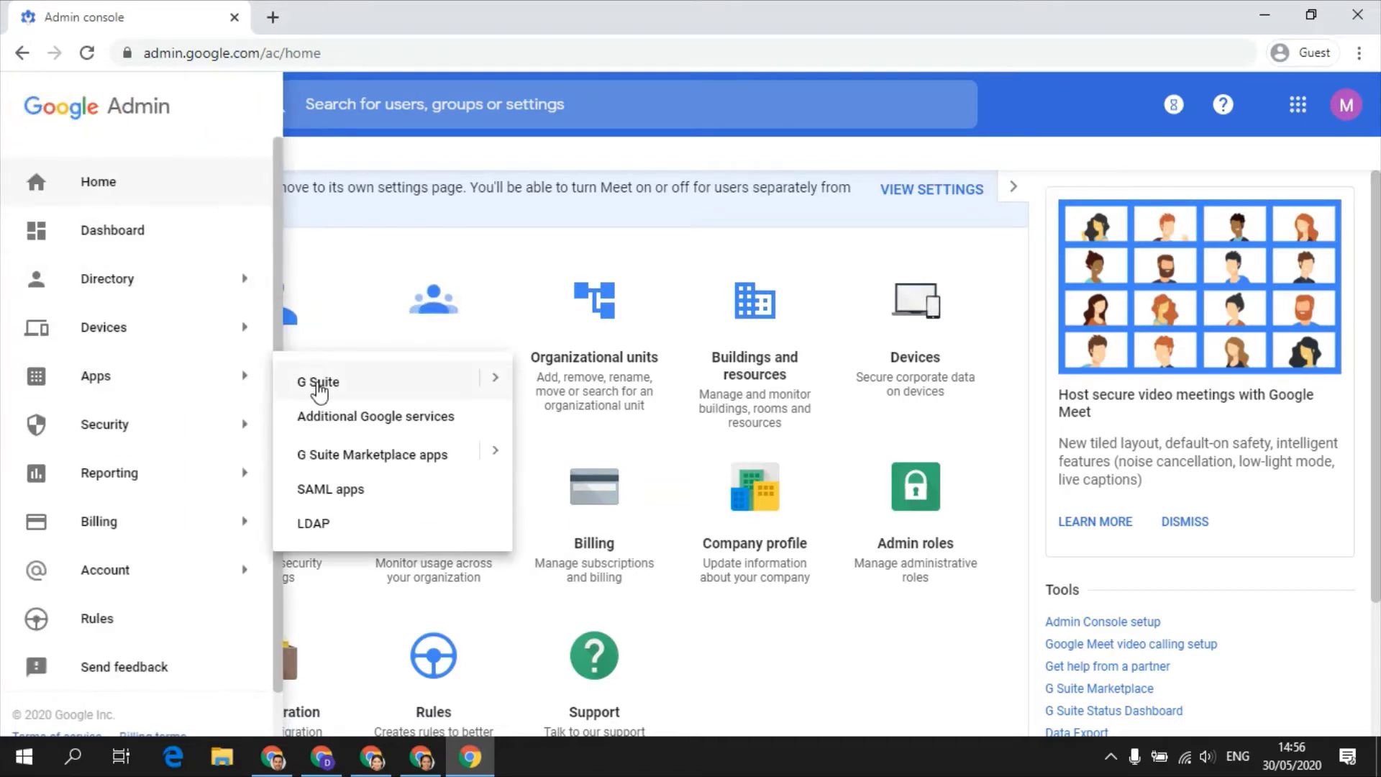
left_click(493, 381)
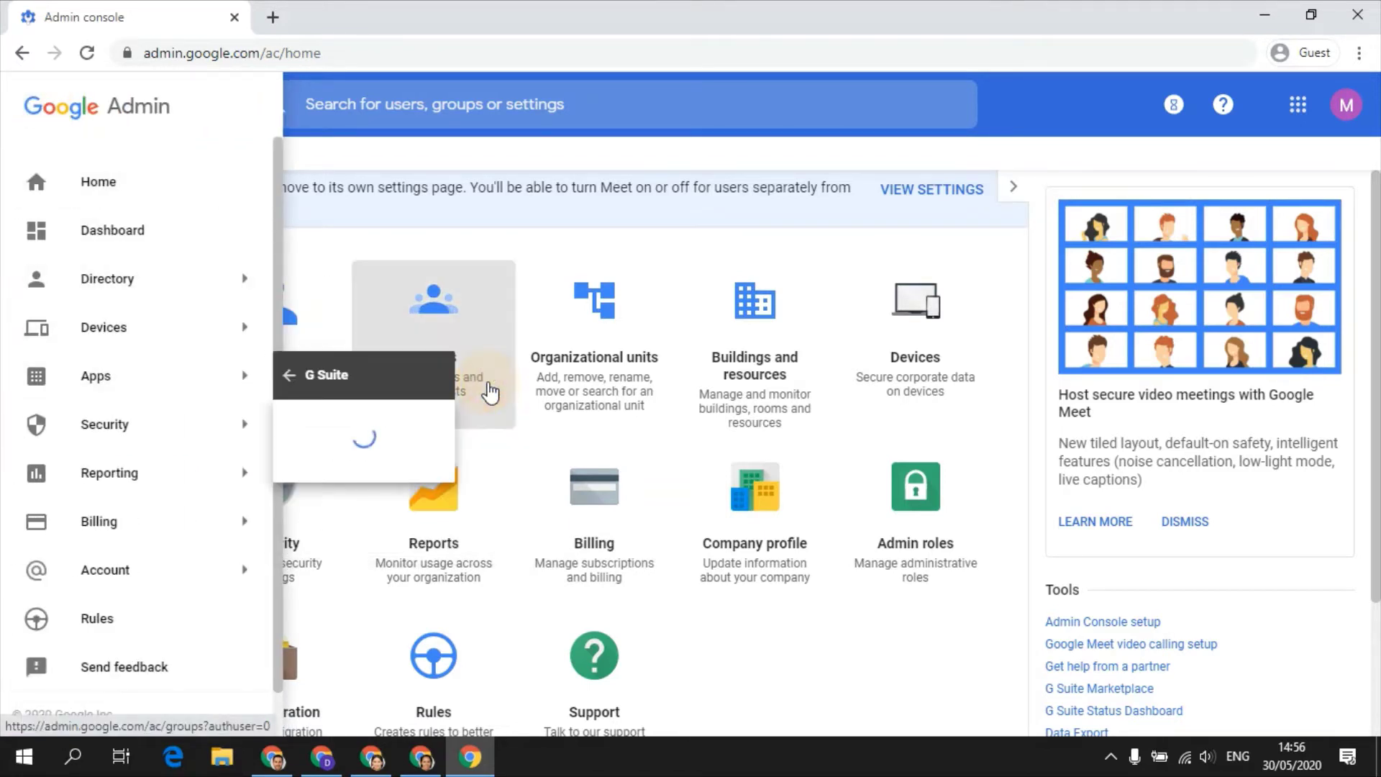
left_click(360, 449)
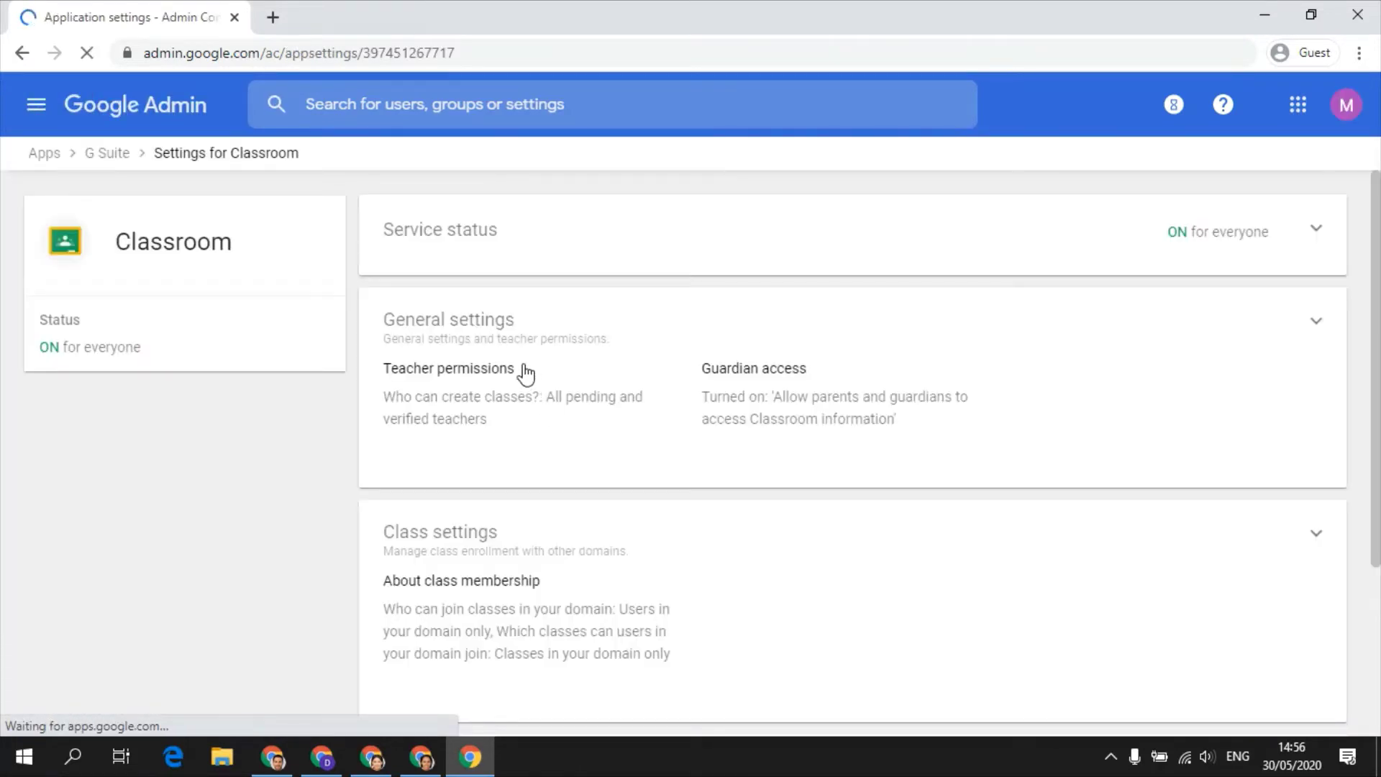
left_click(913, 385)
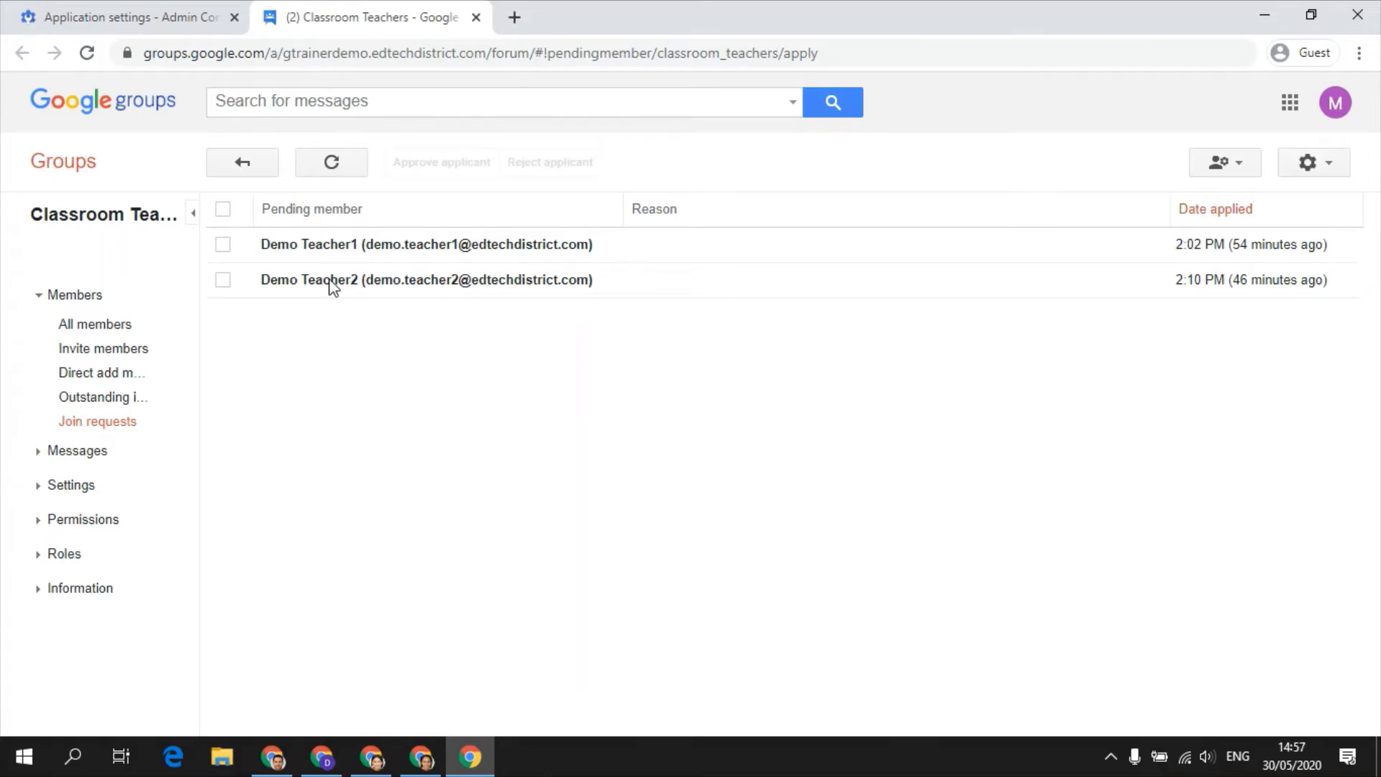
- Approve both pending teacher join requests and view the group's member list
left_click(223, 244)
left_click(223, 280)
left_click(460, 166)
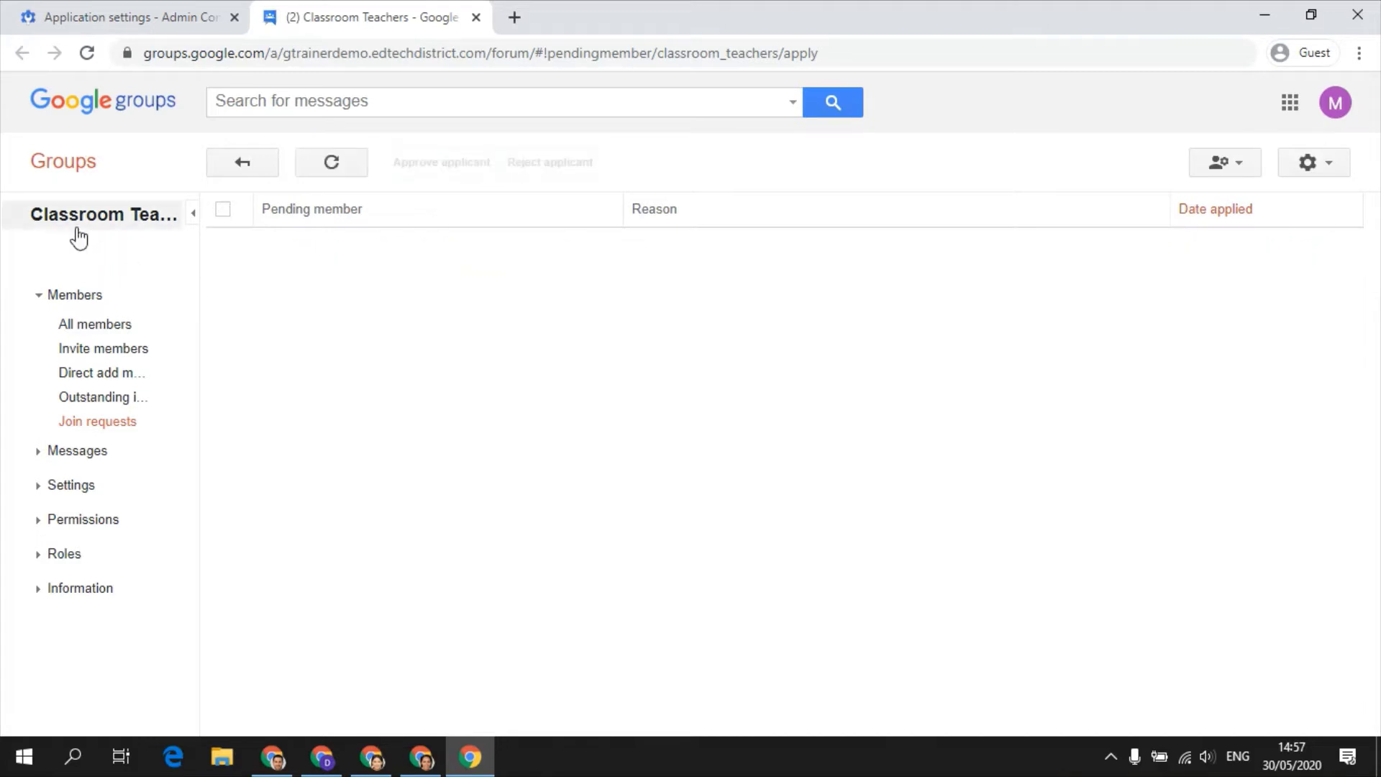
left_click(94, 332)
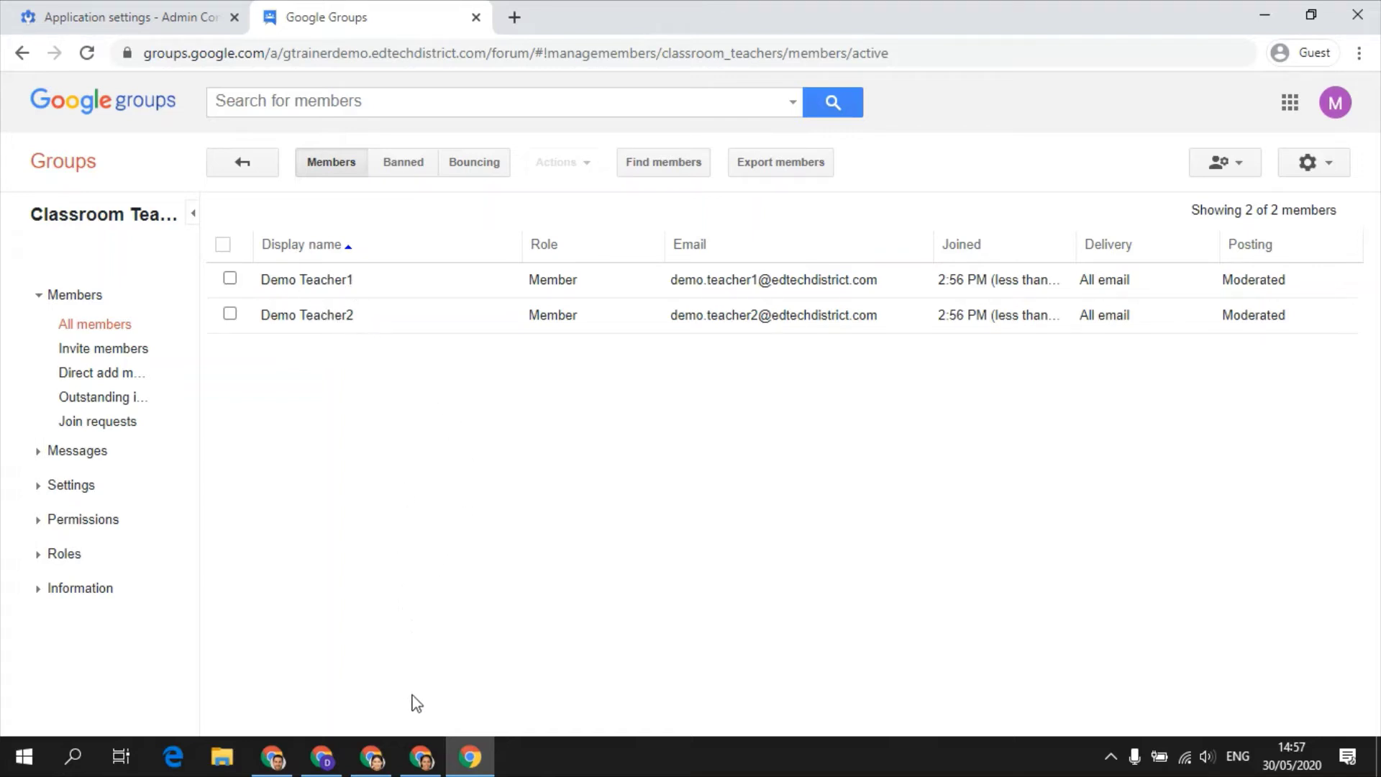
- Reload the English People page and add the guardian's email address to the student's invitation
left_click(422, 757)
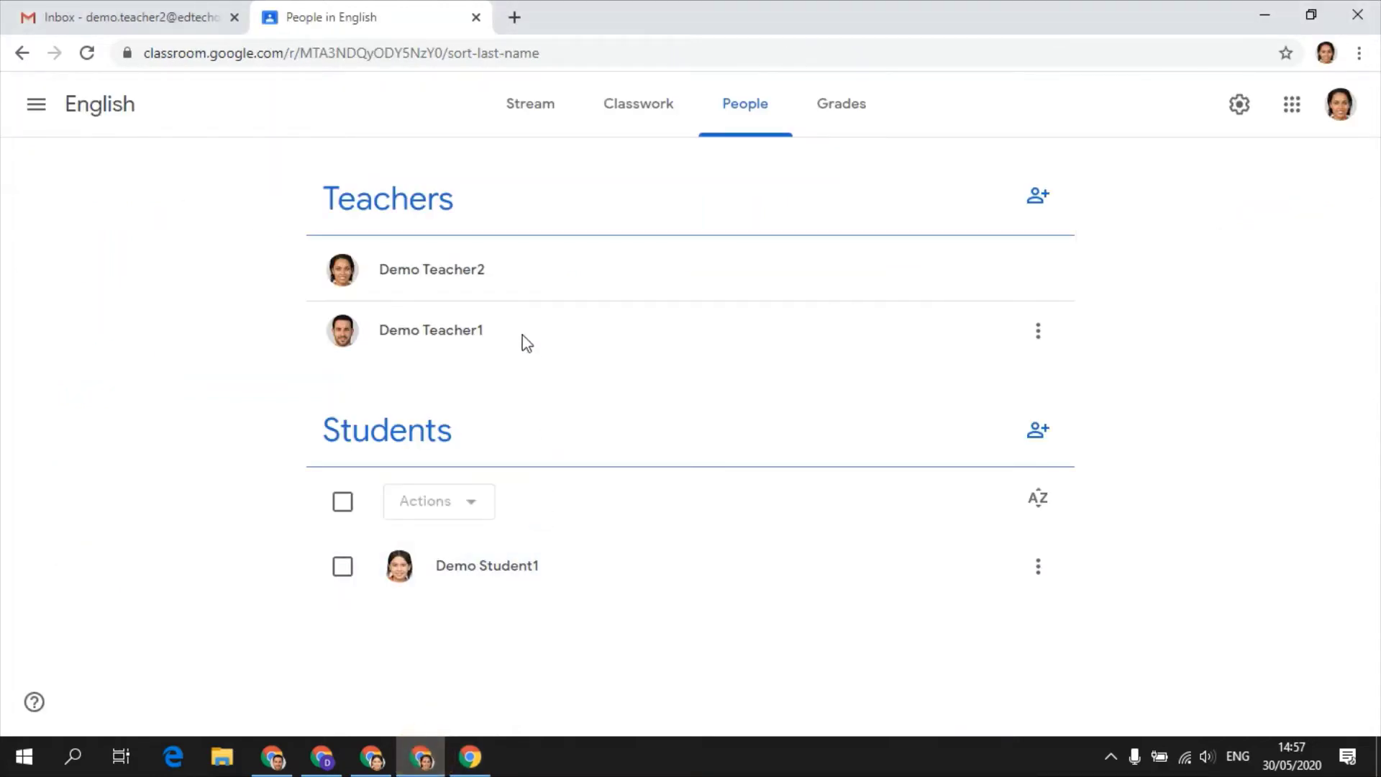
left_click(87, 53)
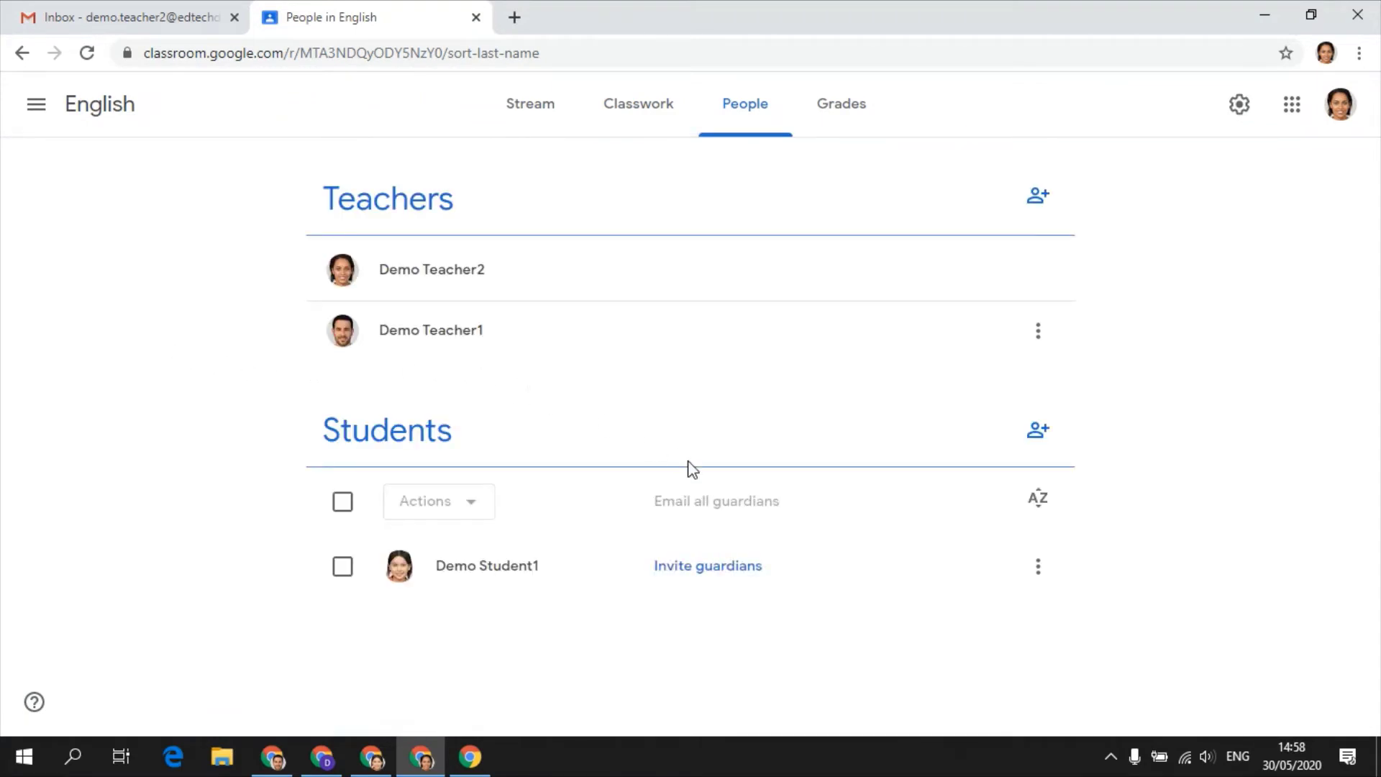
left_click(739, 569)
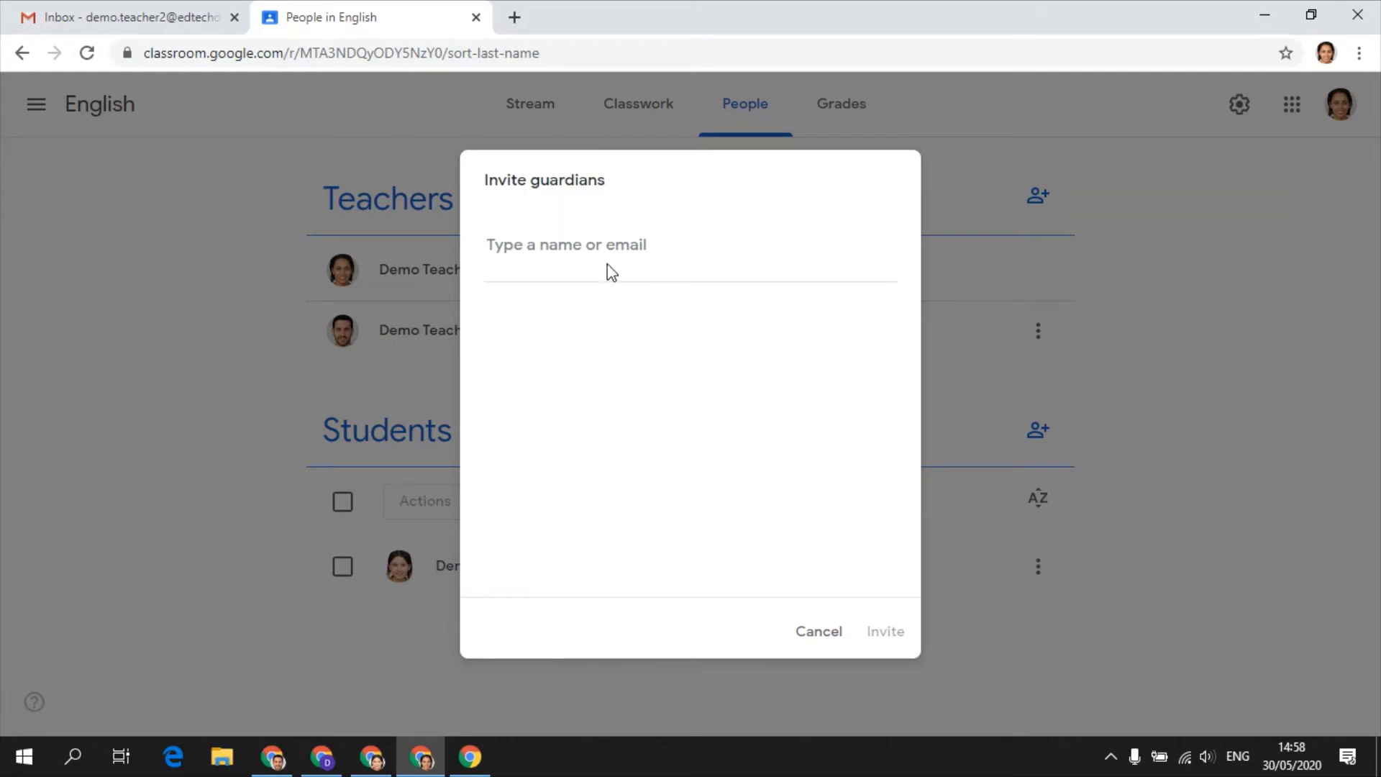
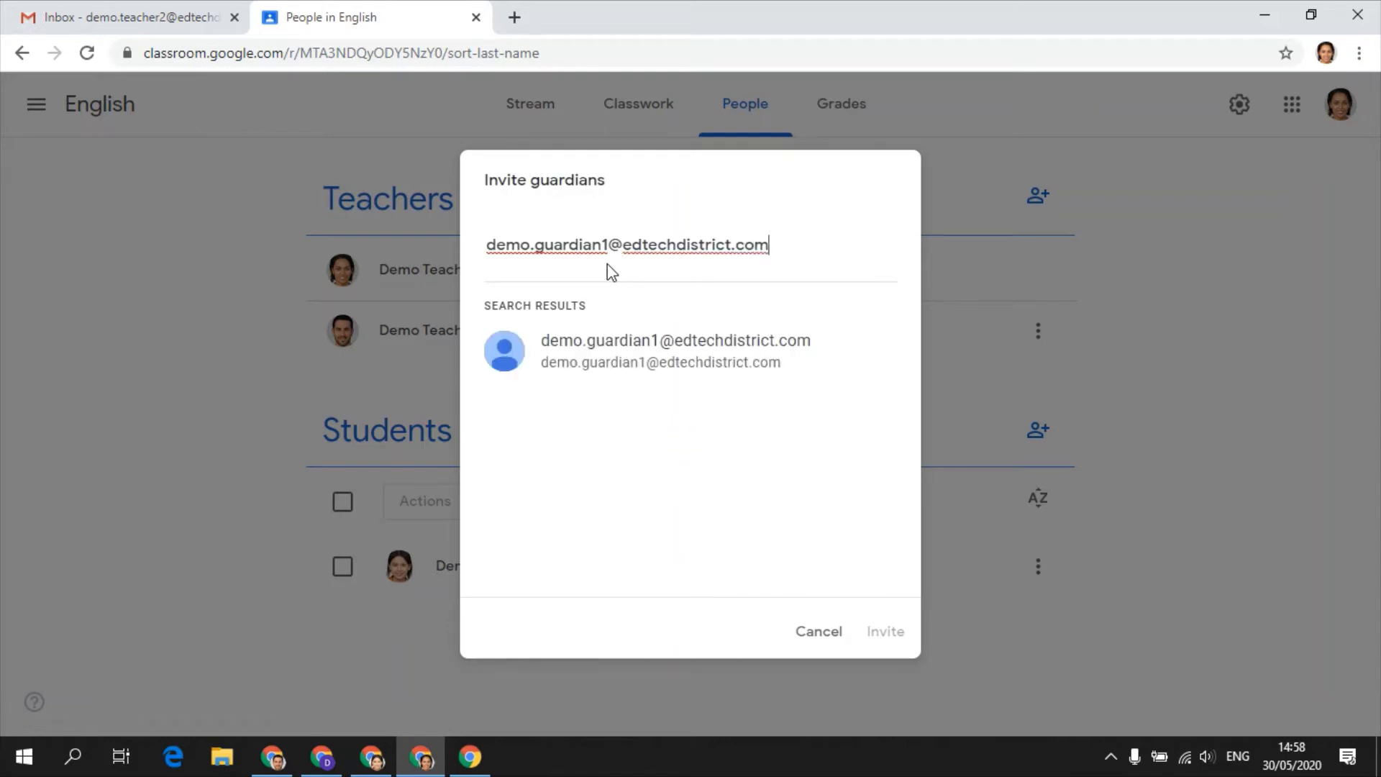
left_click(627, 340)
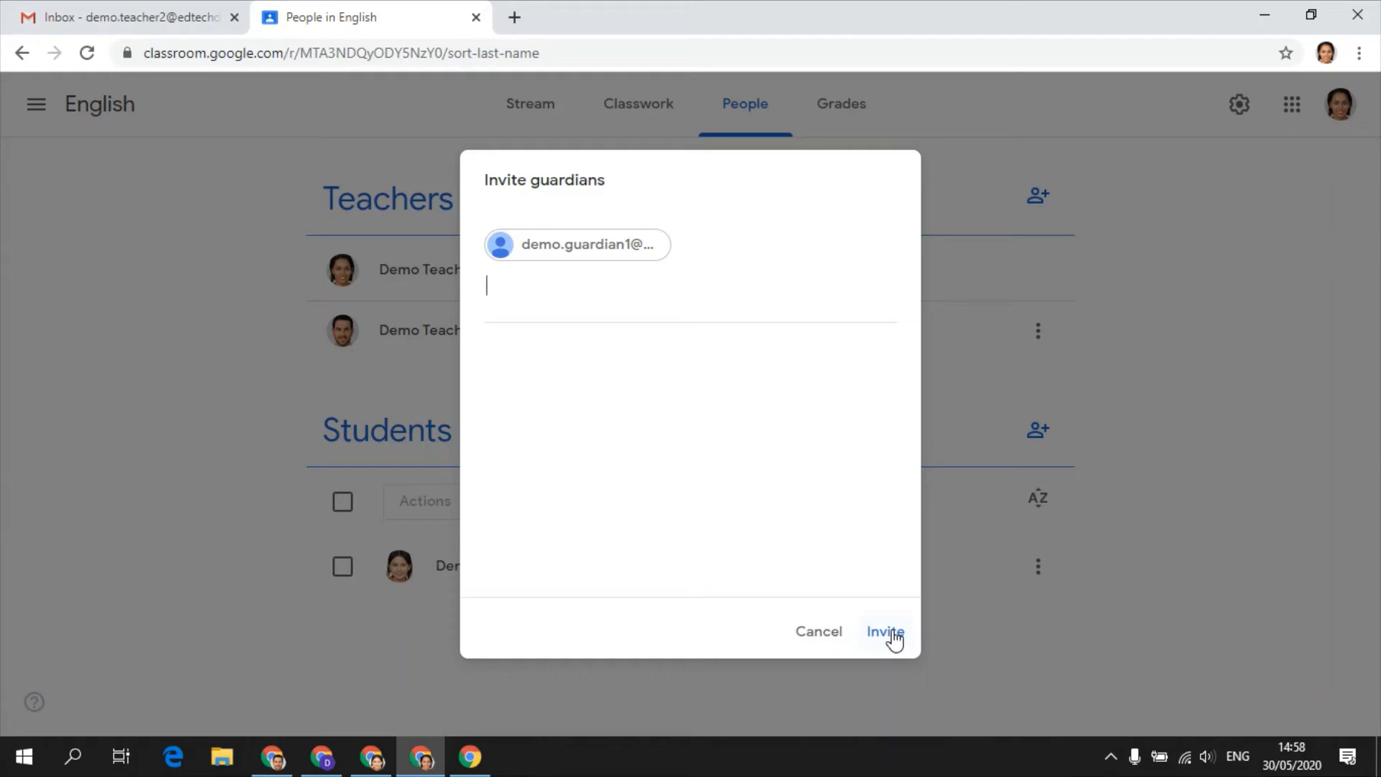
- Send the English student's guardian invitation and highlight the summaries explanation in the prompt
left_click(886, 633)
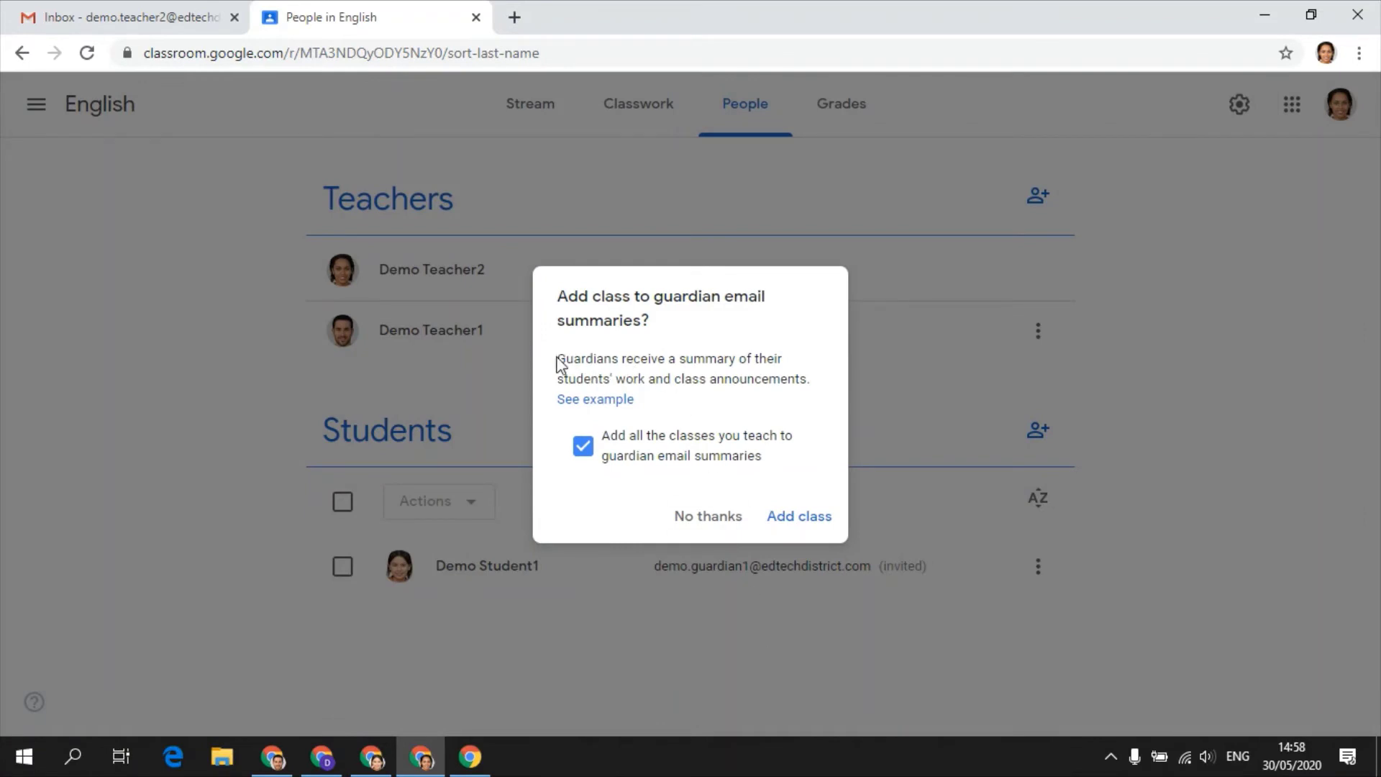
left_click_drag(561, 356, 806, 377)
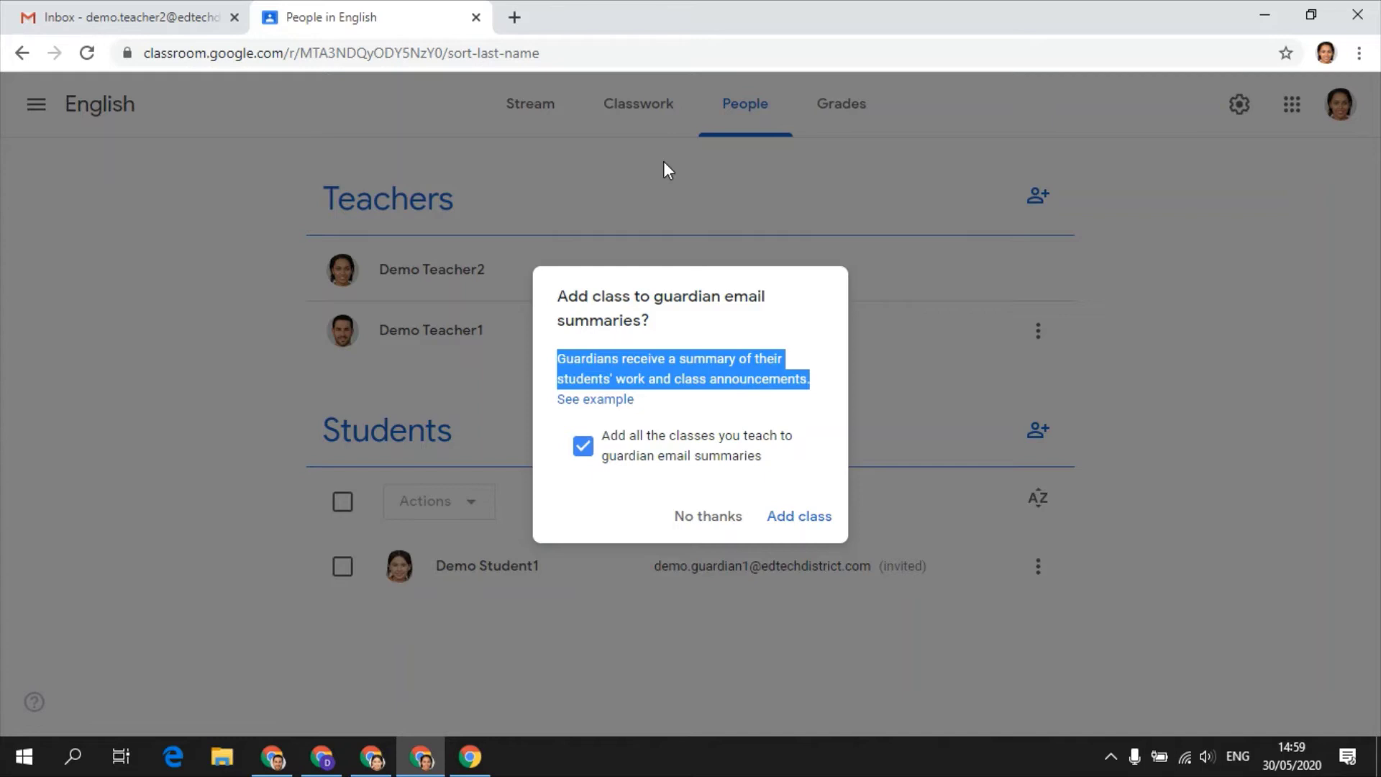
- Read through the example guardian summary in Classroom Help, then return to the English class tab
left_click(602, 400)
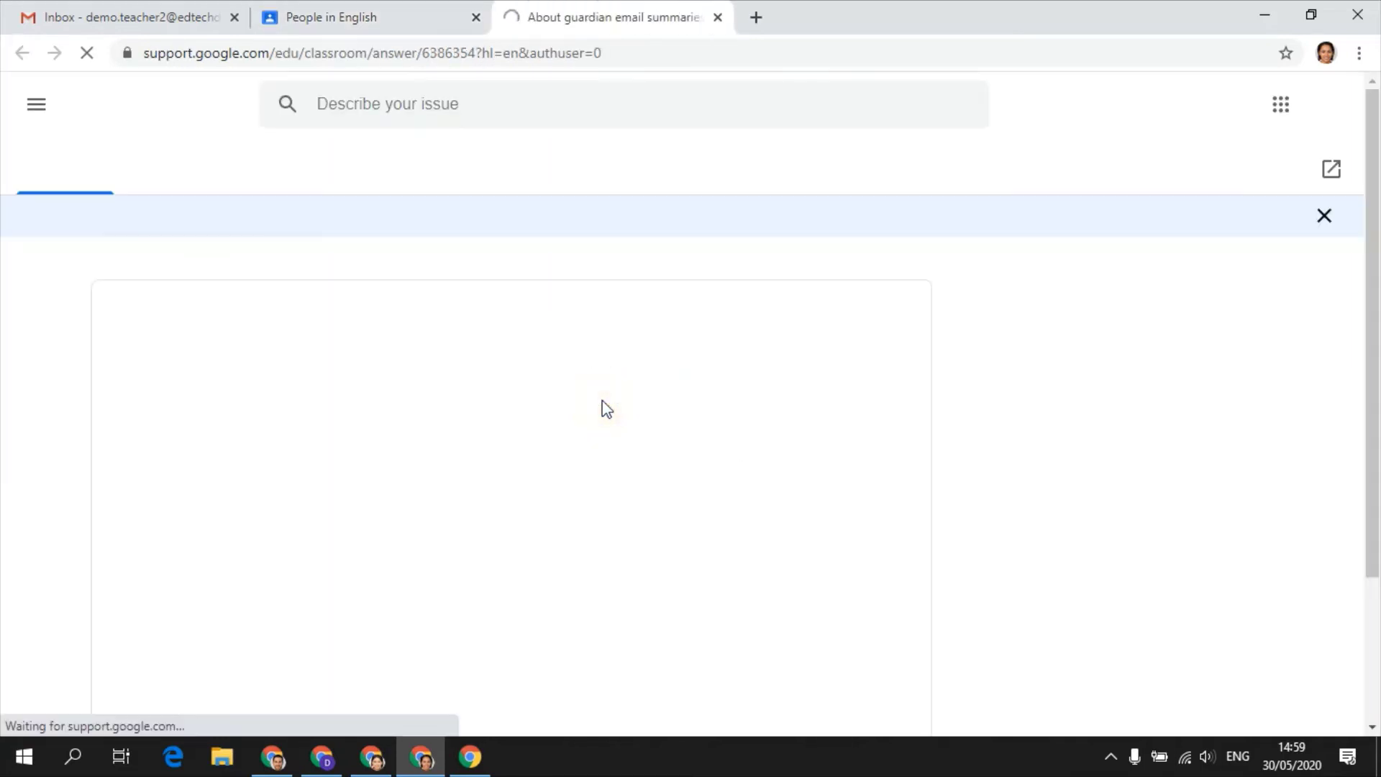
scroll(504, 416, "down", 7)
scroll(476, 296, "down", 1)
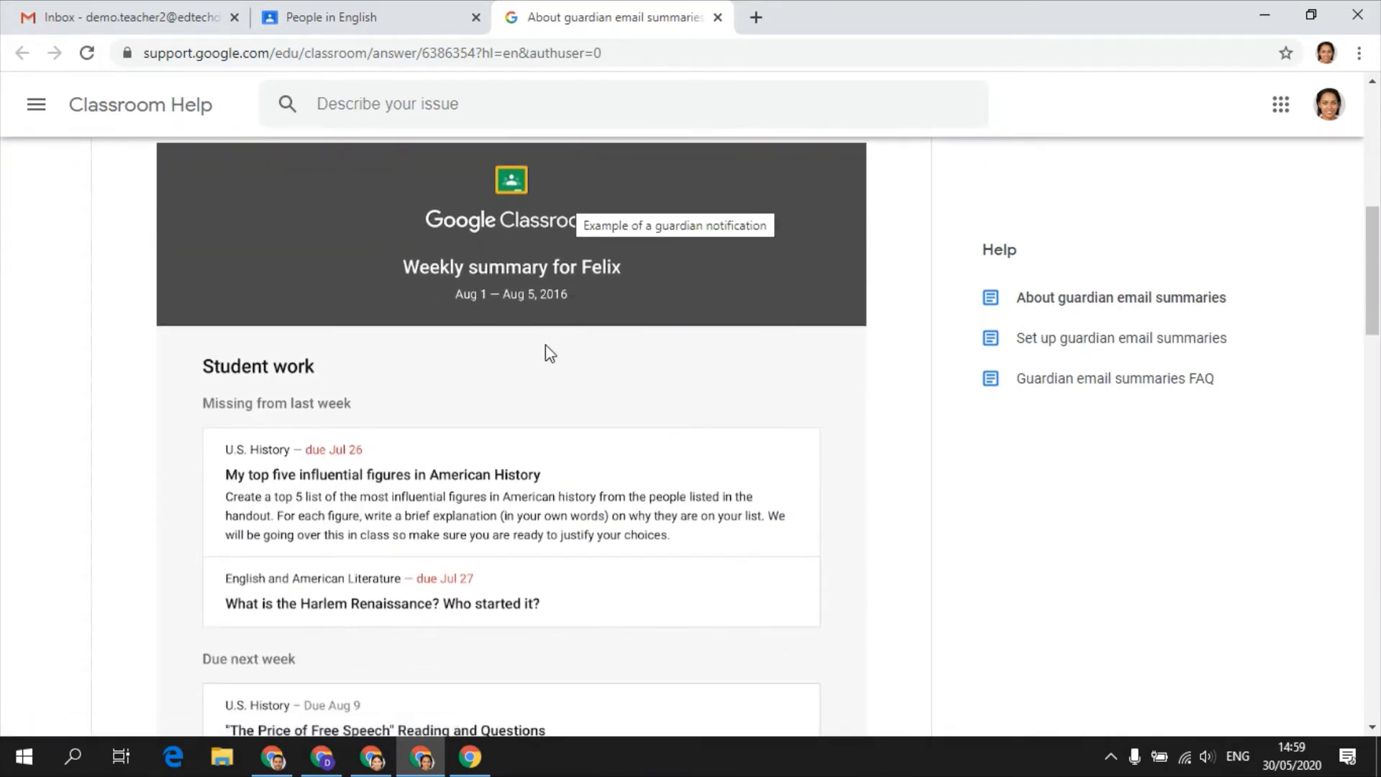
scroll(463, 381, "down", 1)
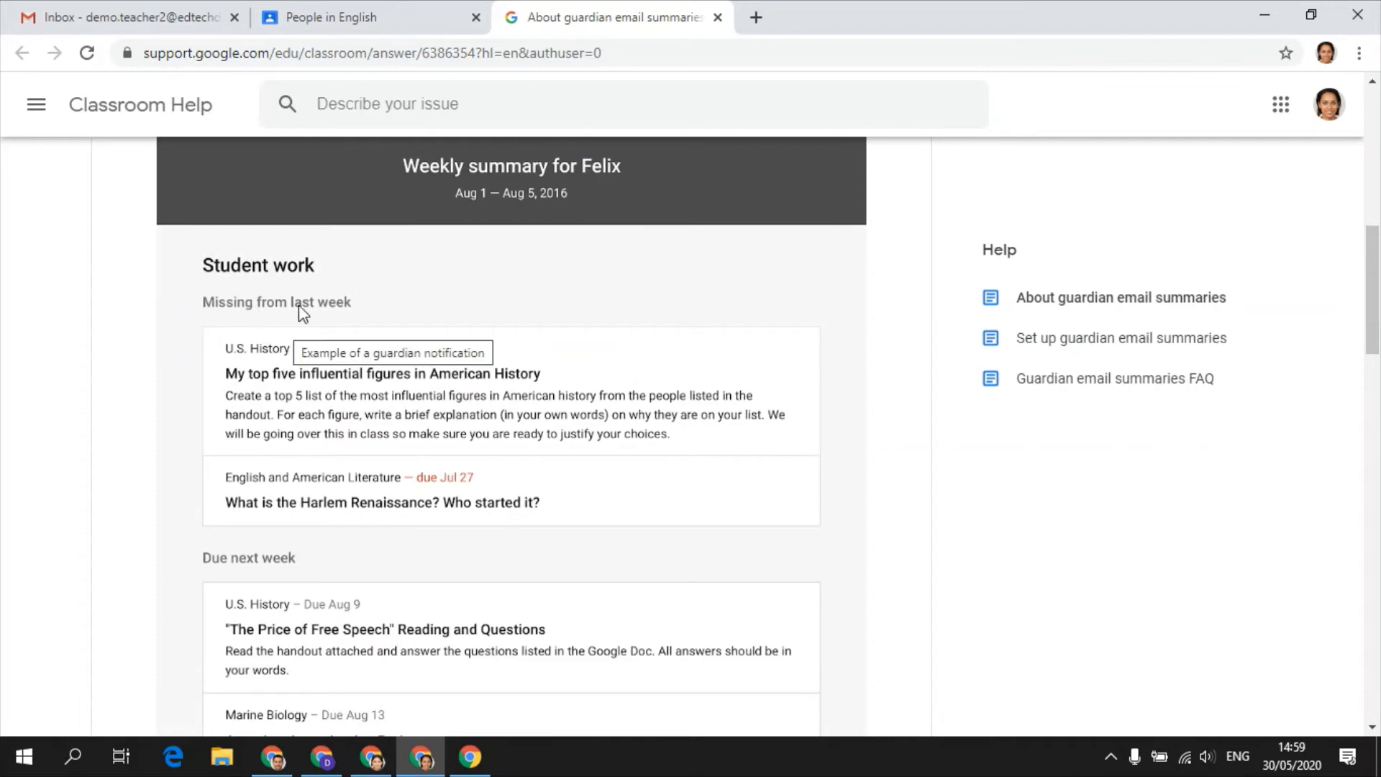
scroll(403, 317, "down", 1)
scroll(408, 326, "down", 1)
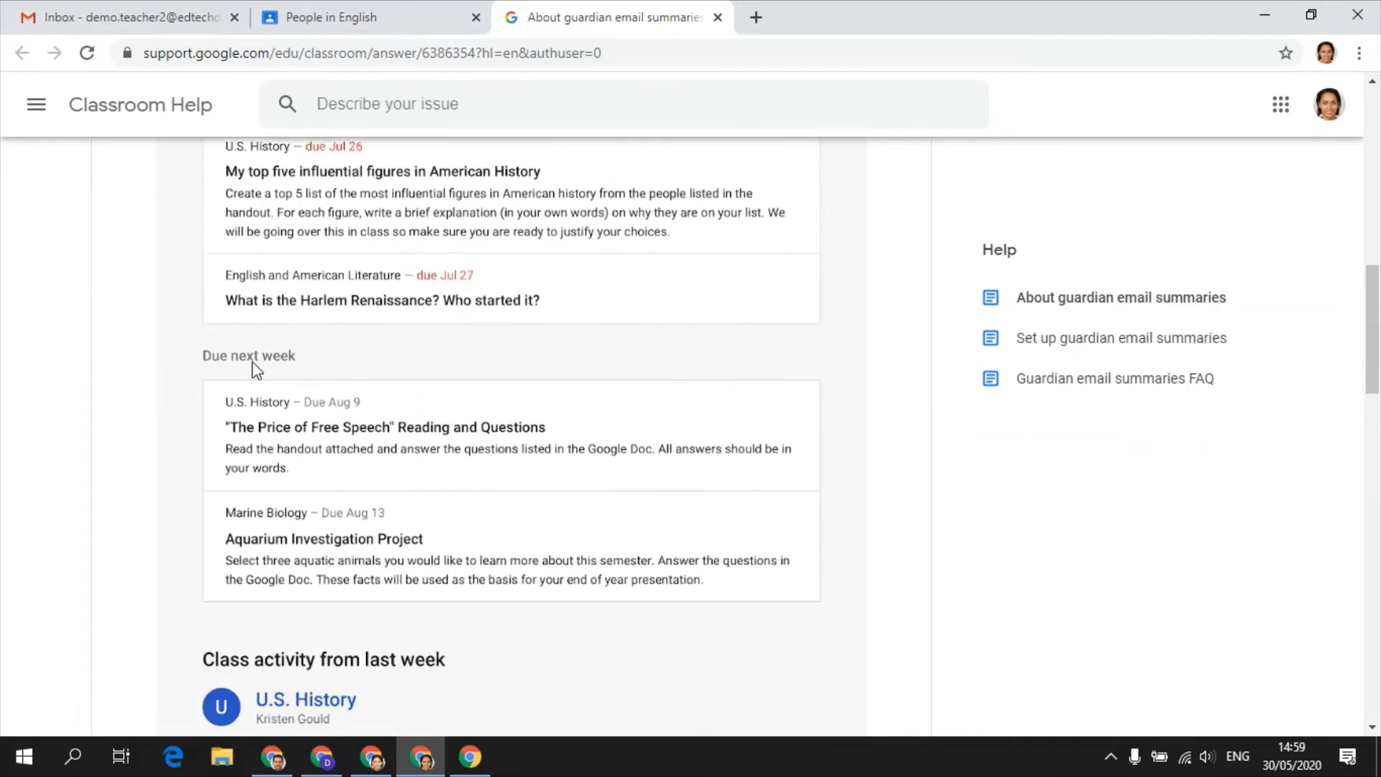
scroll(405, 374, "up", 2)
scroll(407, 370, "up", 1)
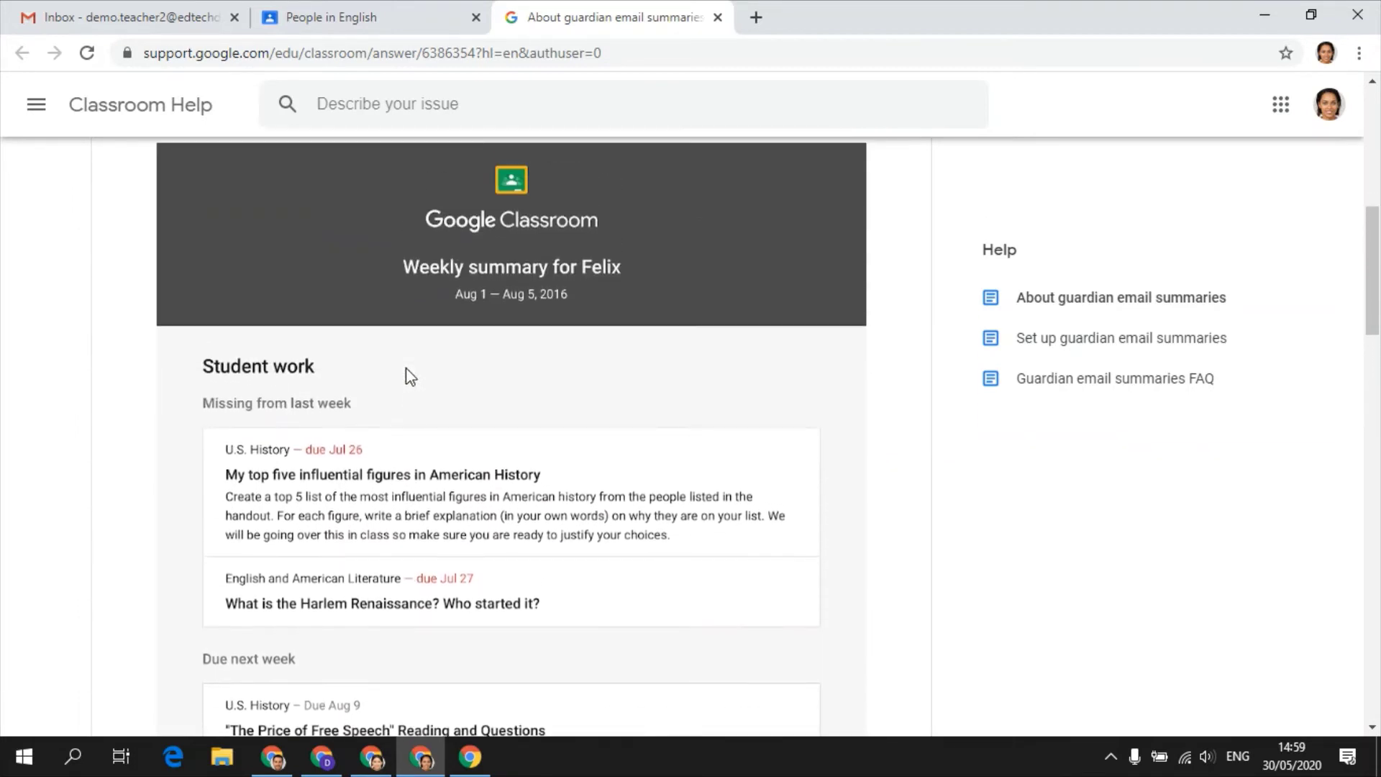
left_click(410, 20)
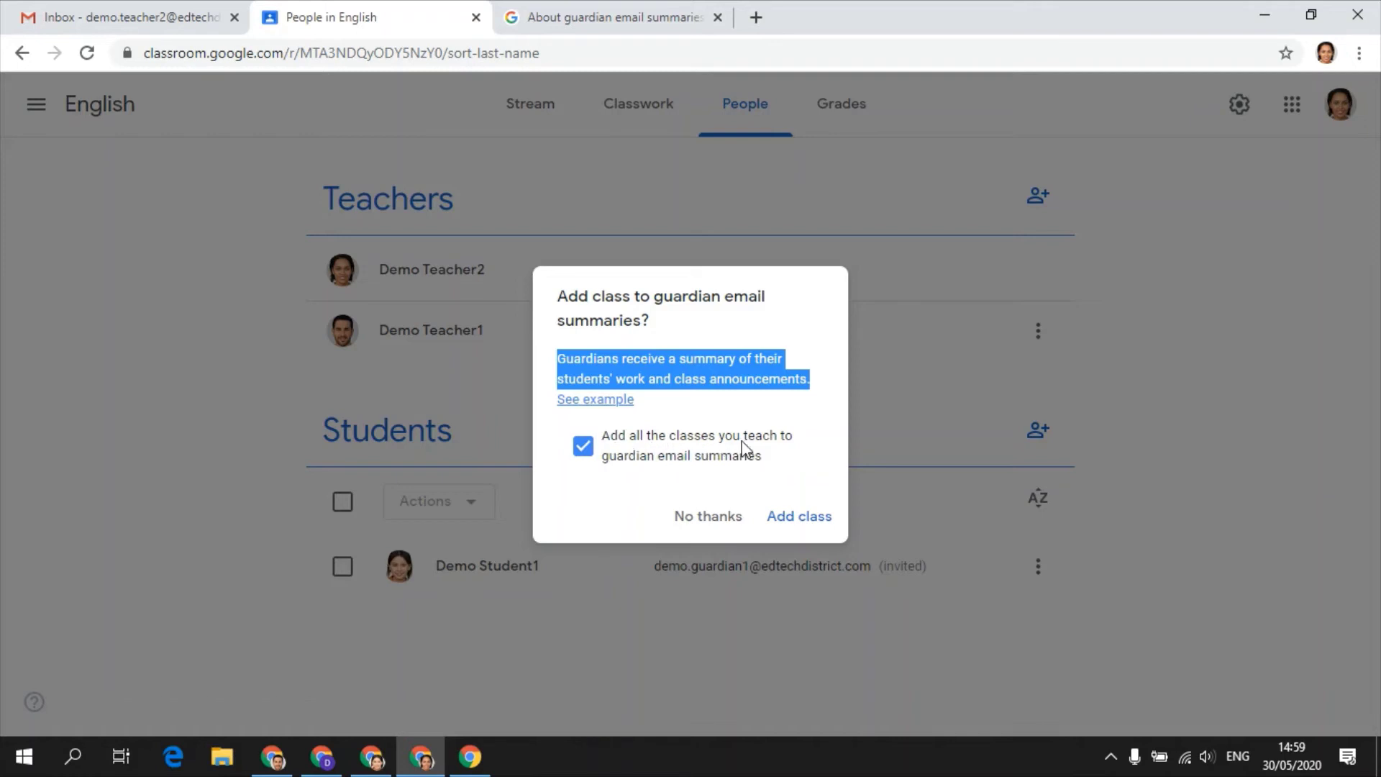
- Add the English class and all other taught classes to guardian email summaries
left_click(793, 516)
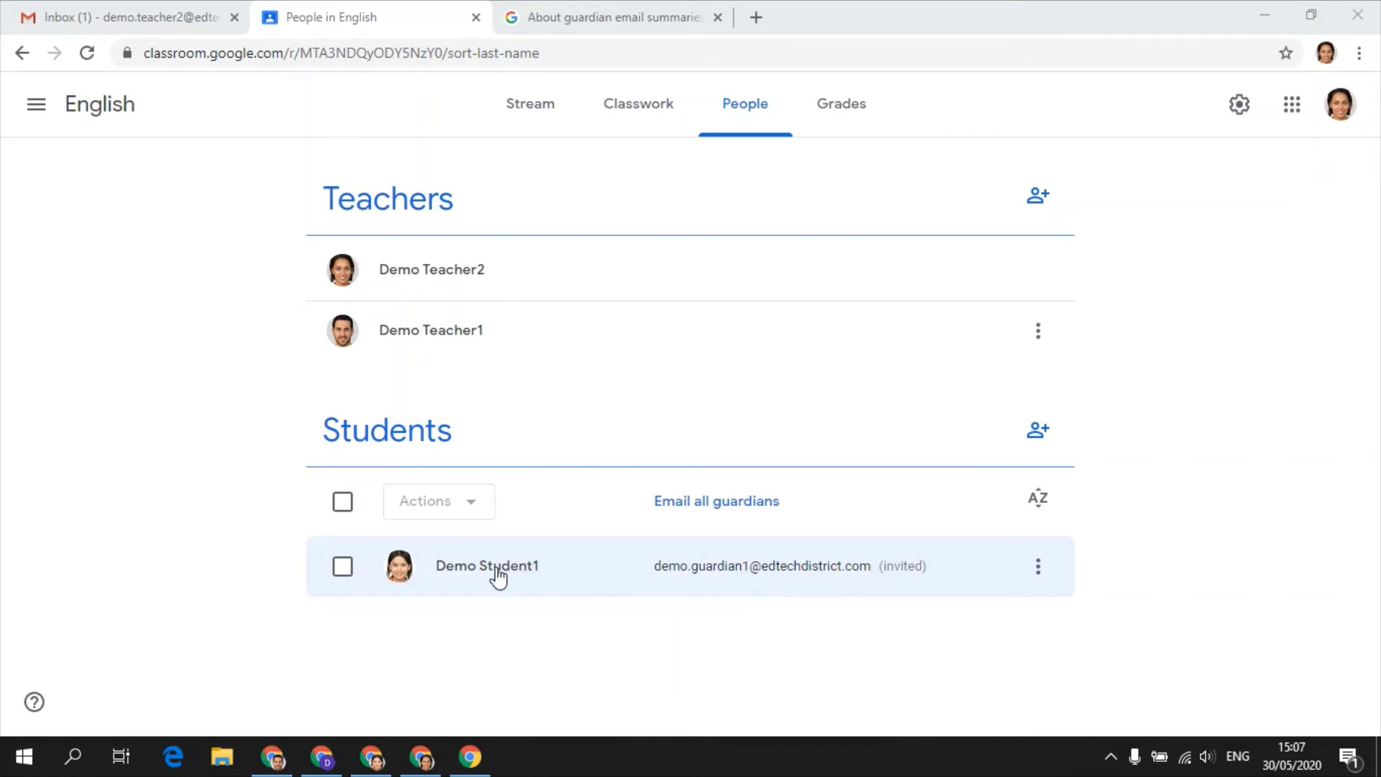
- Show the Science class's People tab with the student and invited guardian
left_click(272, 757)
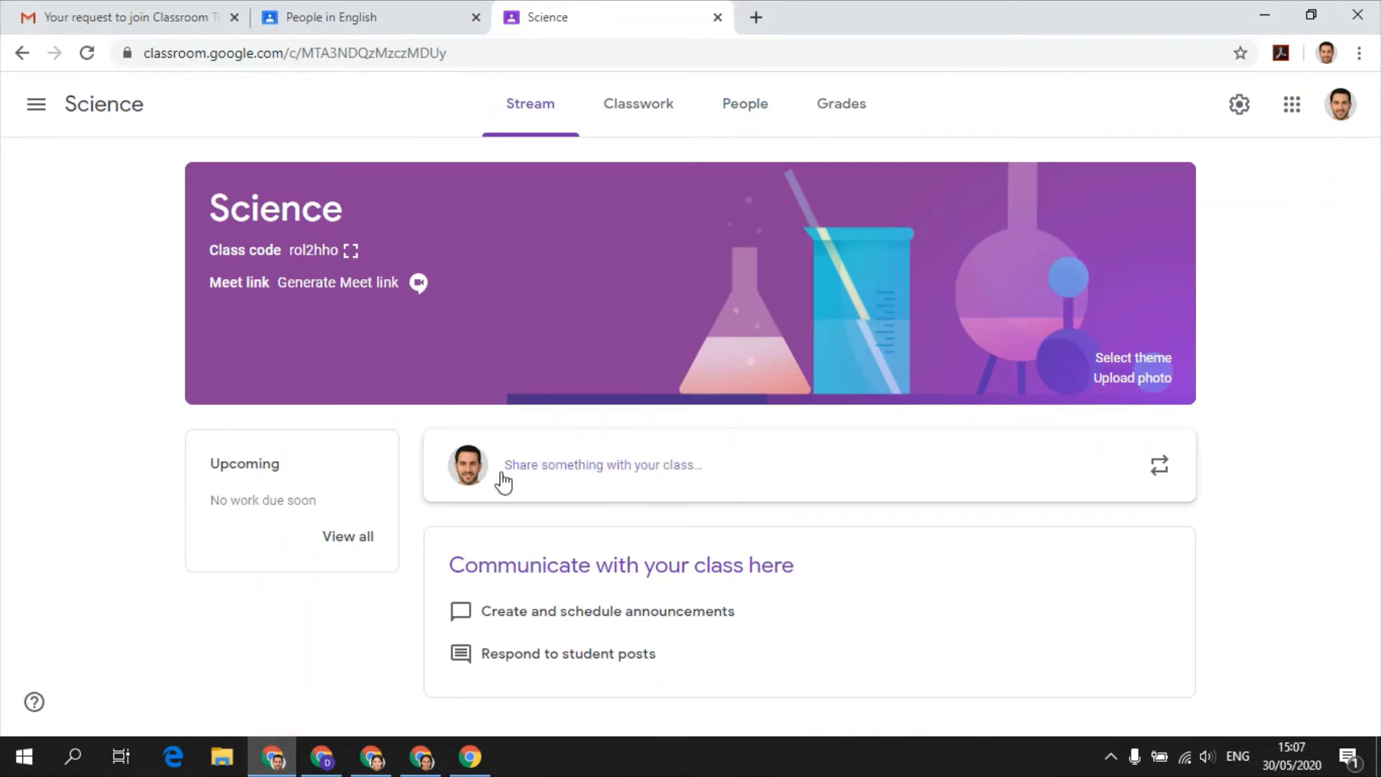
left_click(729, 127)
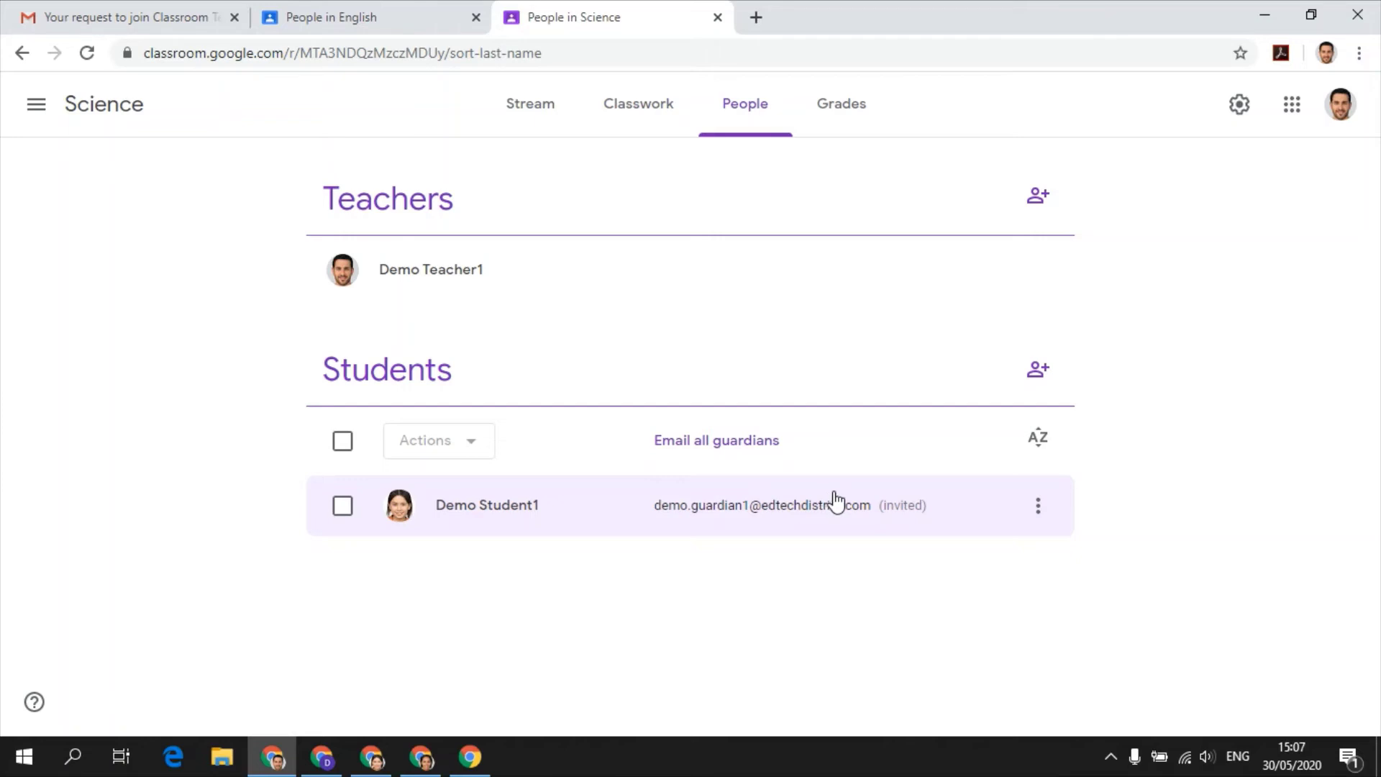
- Turn on Guardian summaries in the Science class settings, then bring up the guardian's Gmail inbox
left_click(1239, 115)
scroll(1117, 394, "down", 2)
scroll(1117, 393, "down", 5)
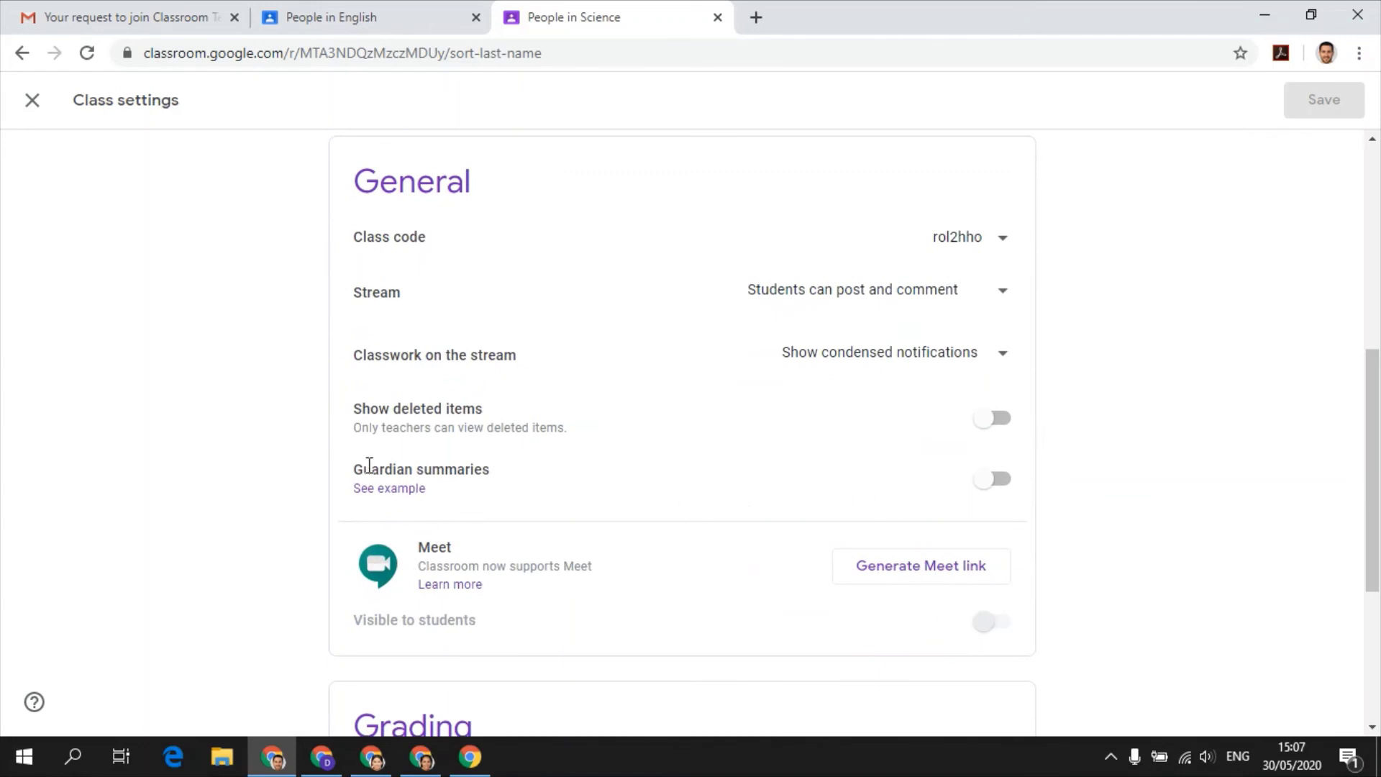
left_click(991, 480)
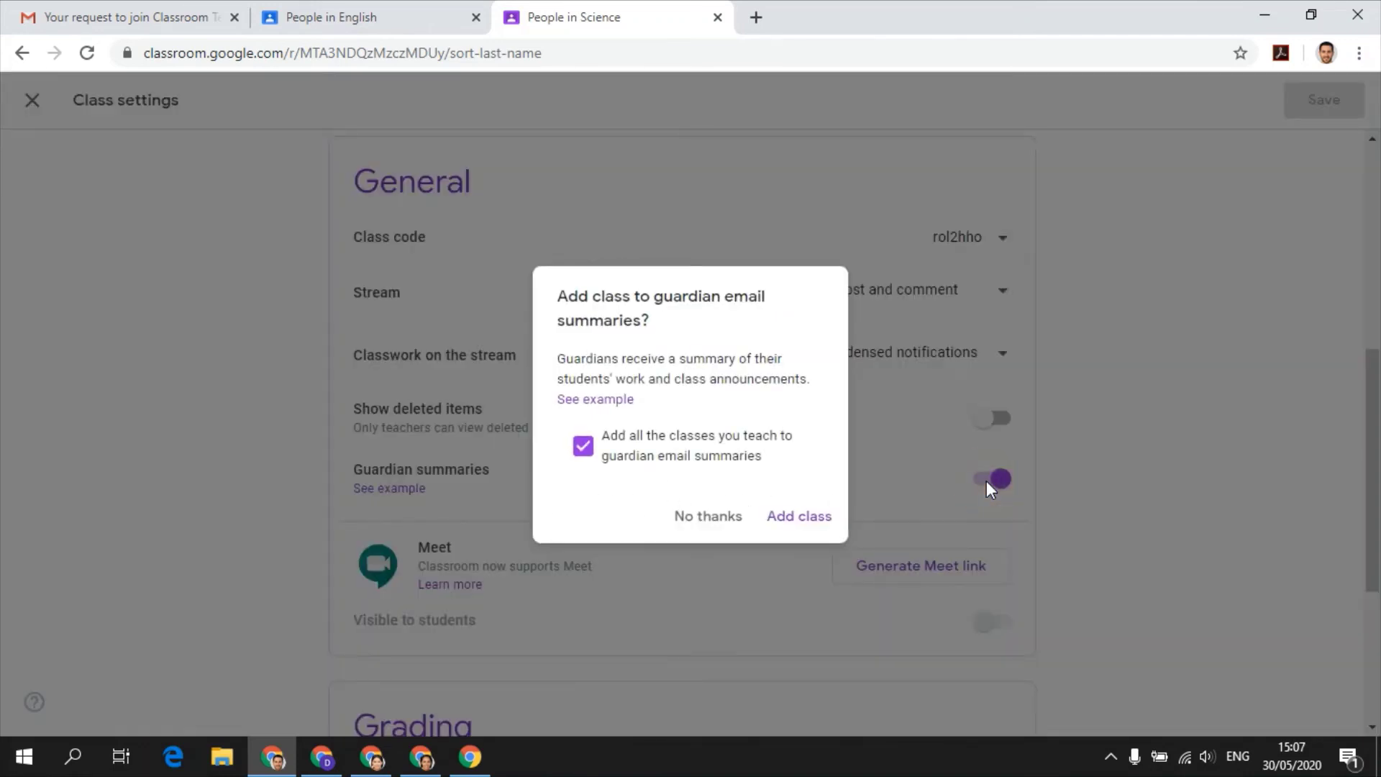
left_click(816, 522)
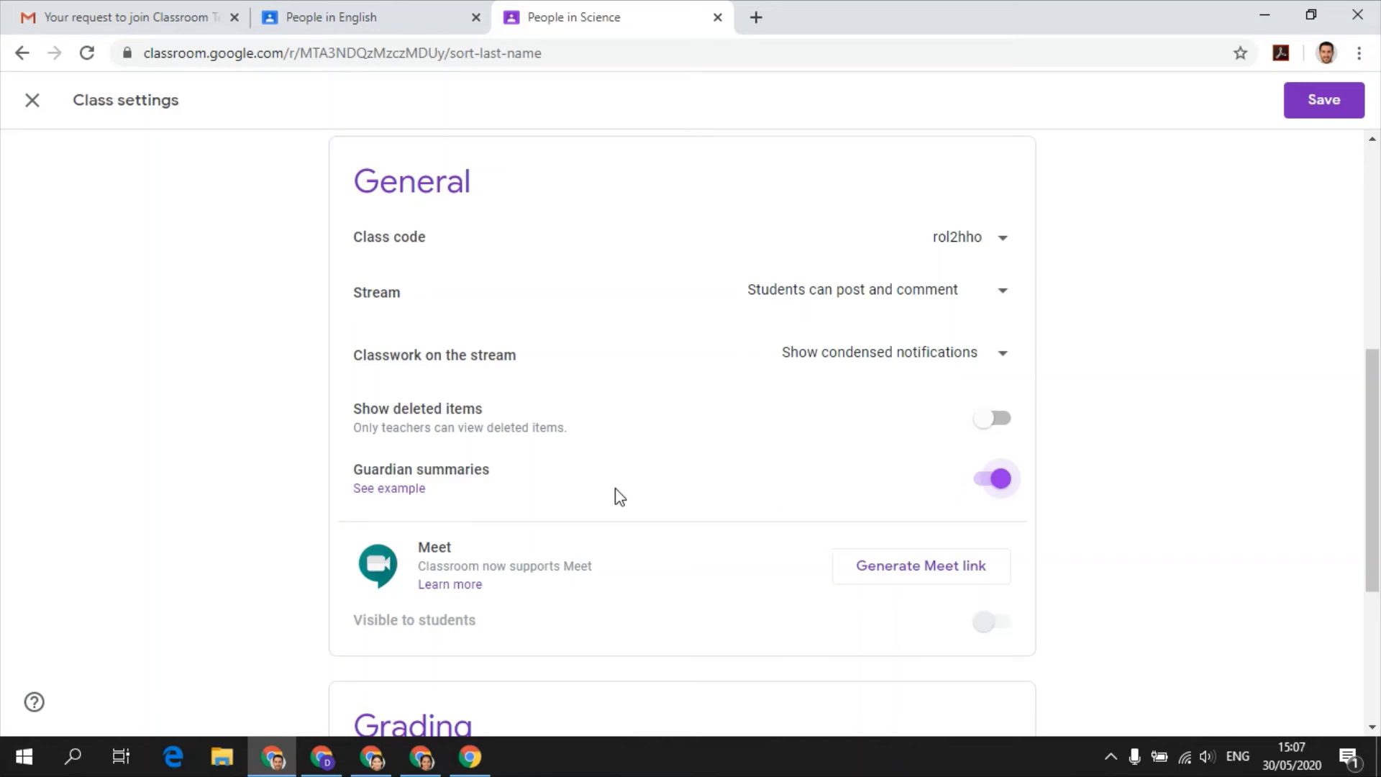
left_click(324, 759)
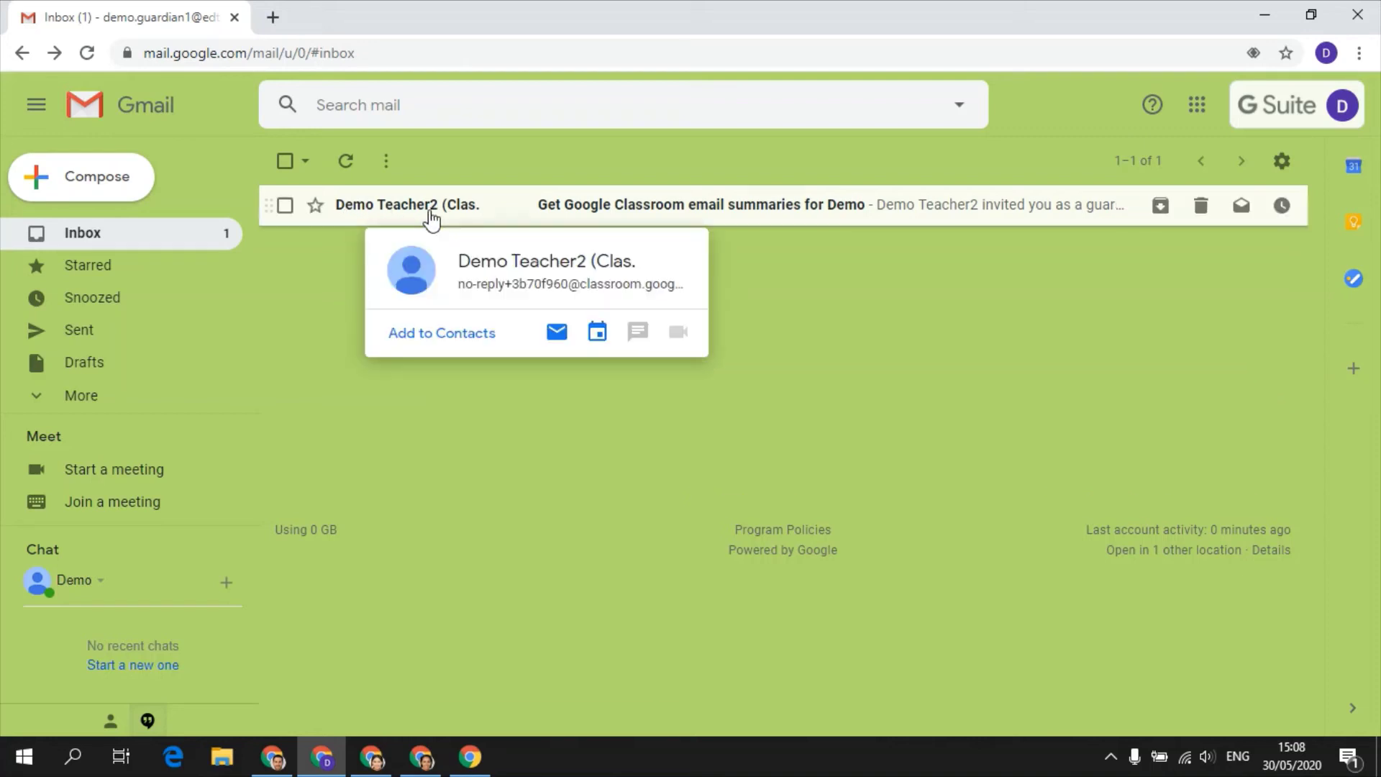
- Open the 'Get Google Classroom email summaries' invitation email and scroll down to its Accept button
left_click(656, 206)
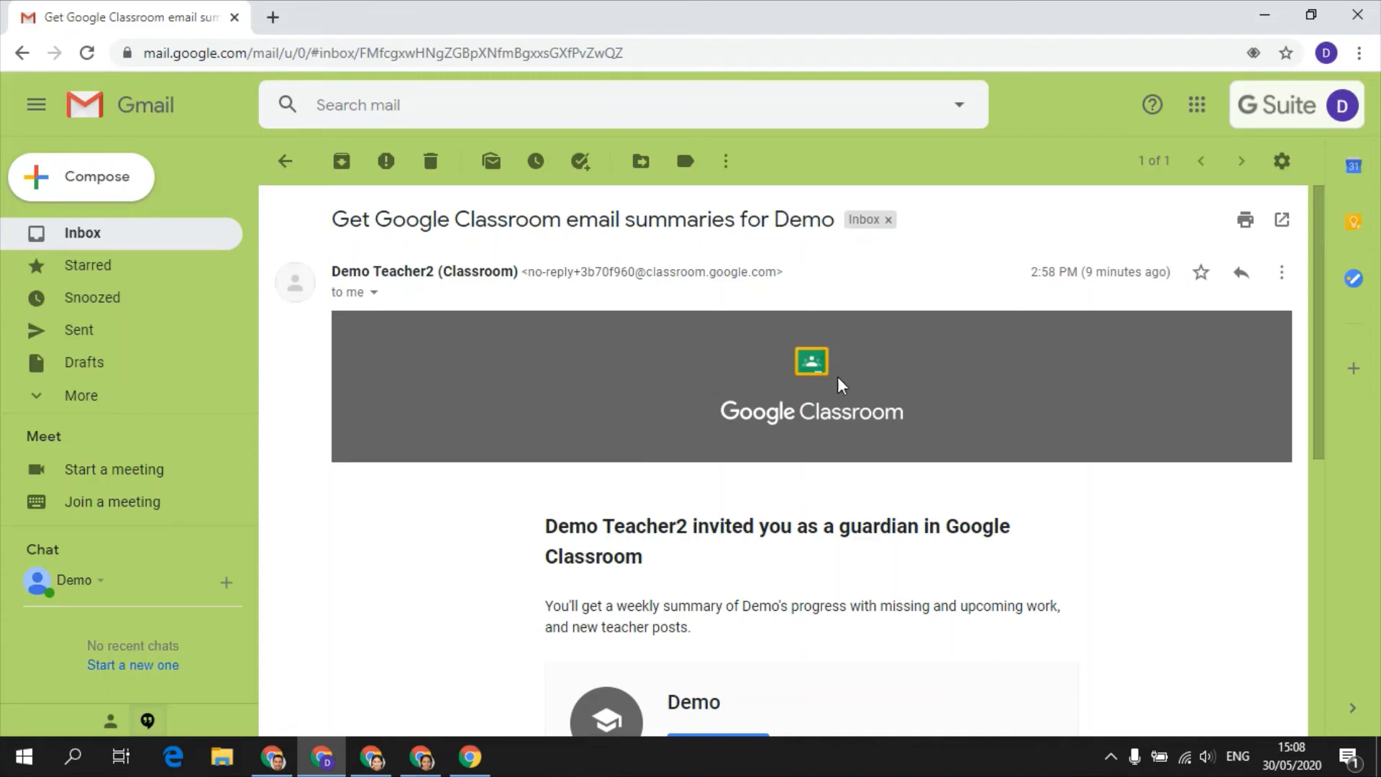
scroll(844, 385, "down", 3)
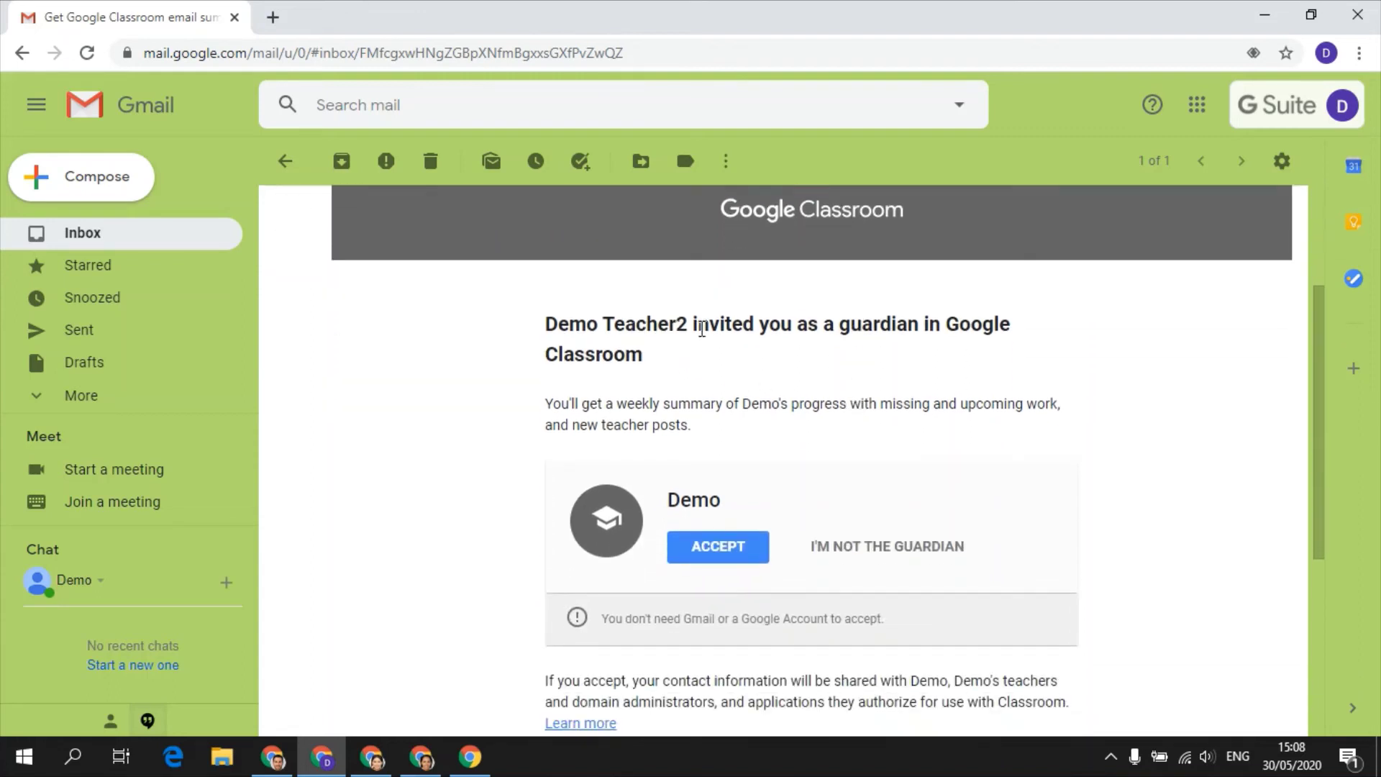
scroll(824, 349, "down", 2)
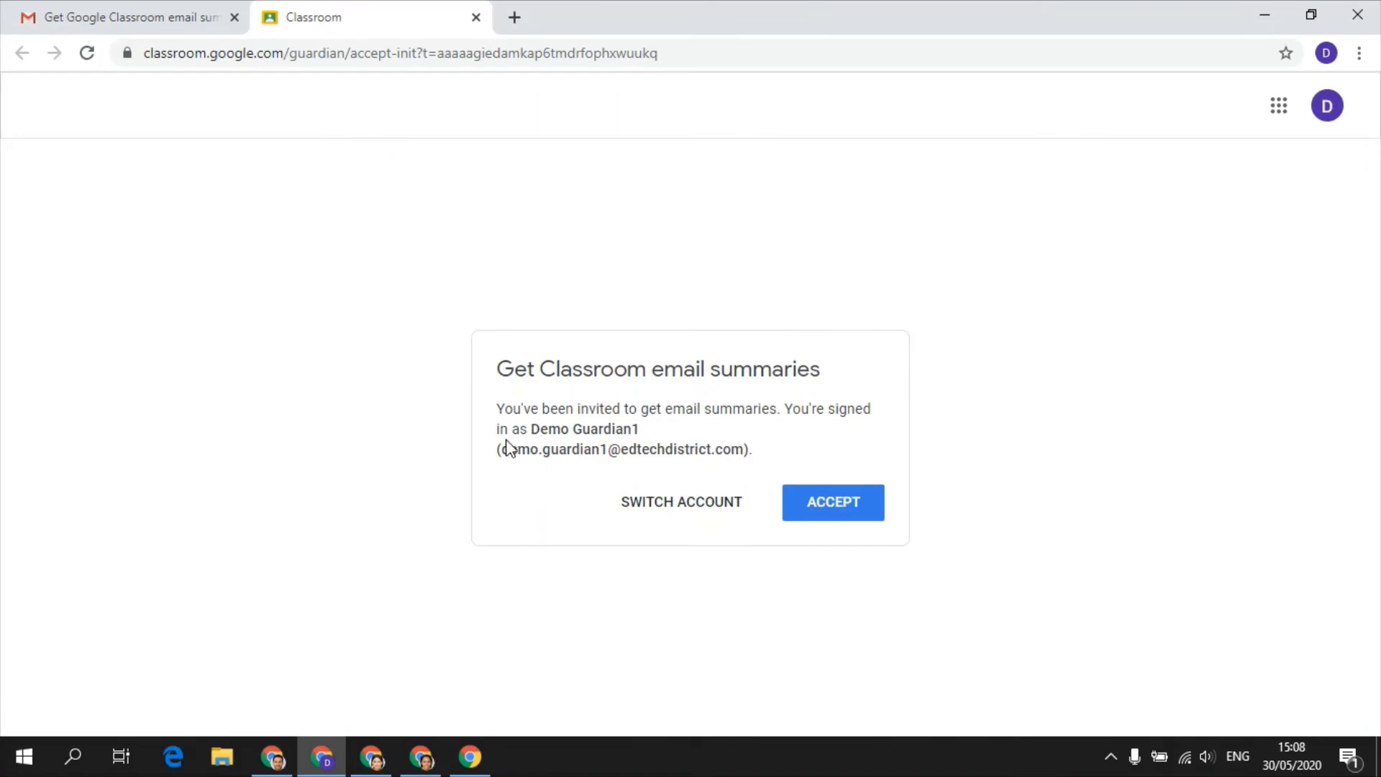
- Accept the email summaries invitation and change the student's summary frequency to Daily
left_click_drag(500, 449, 743, 448)
left_click(818, 506)
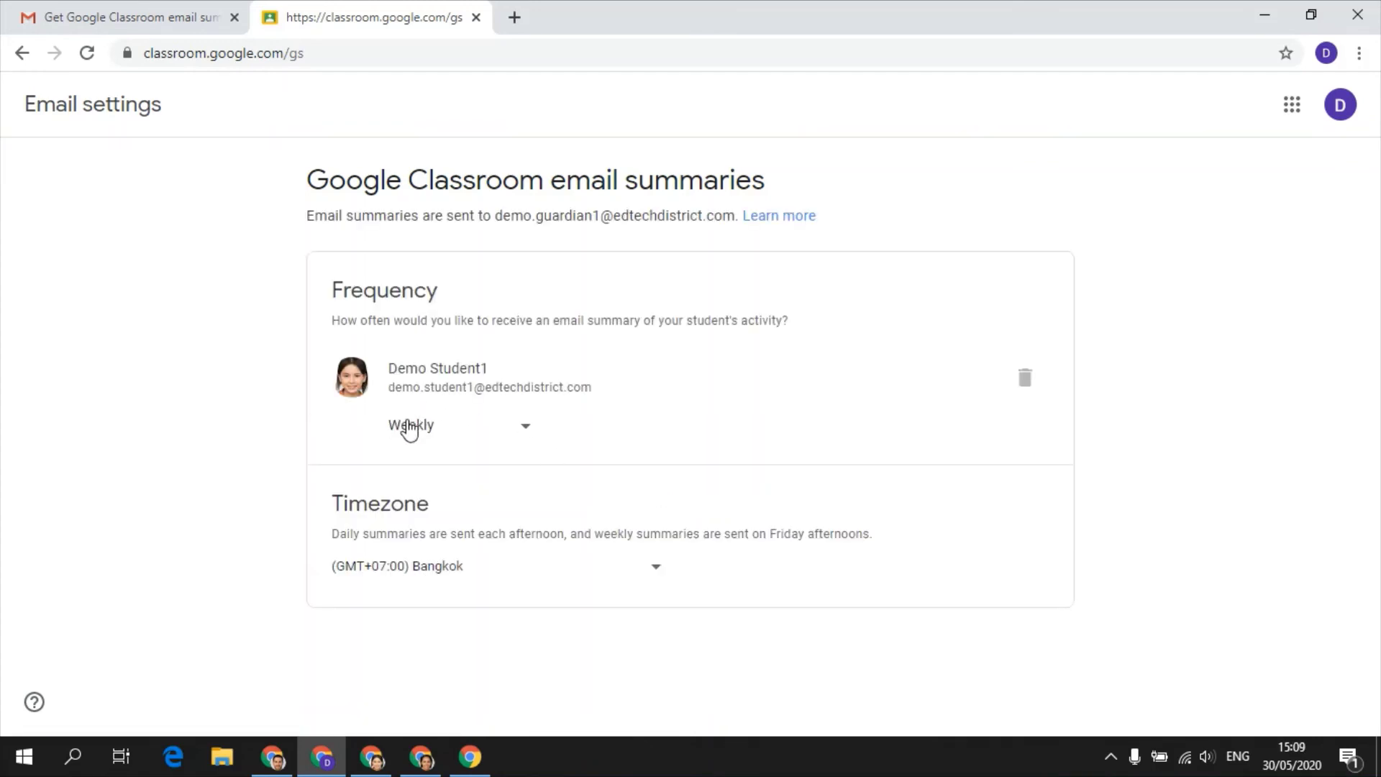
left_click(489, 431)
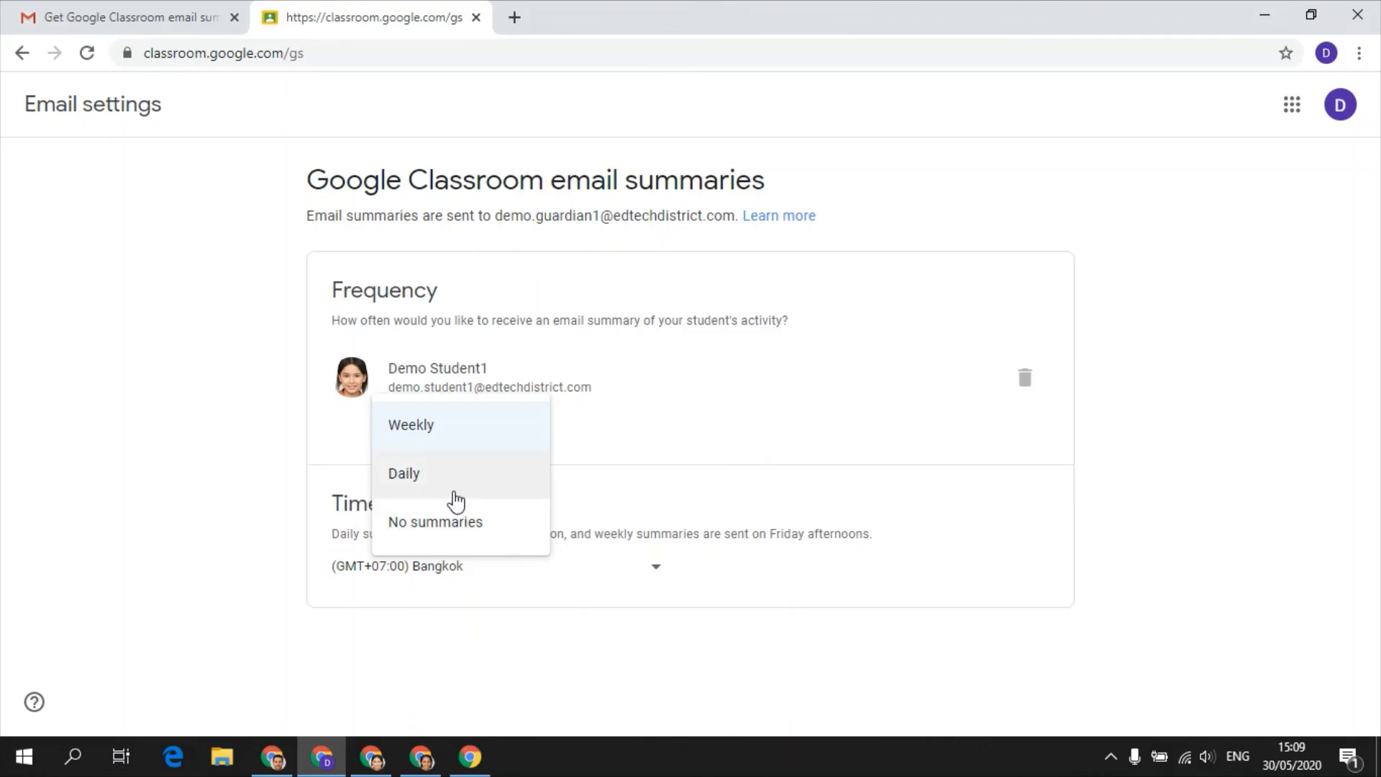
left_click(452, 478)
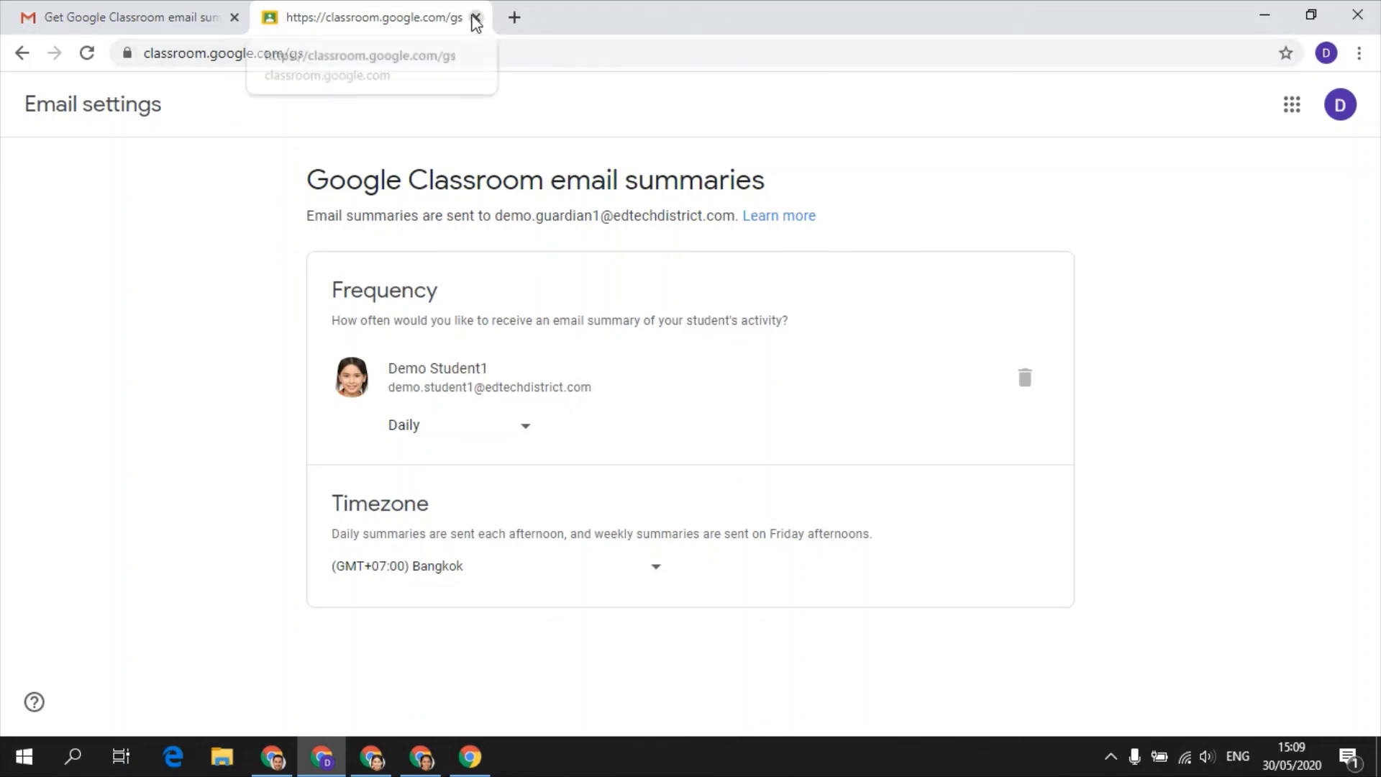
- Close the guardian's email settings and reload the English class People page to confirm the guardian accepted
left_click(475, 17)
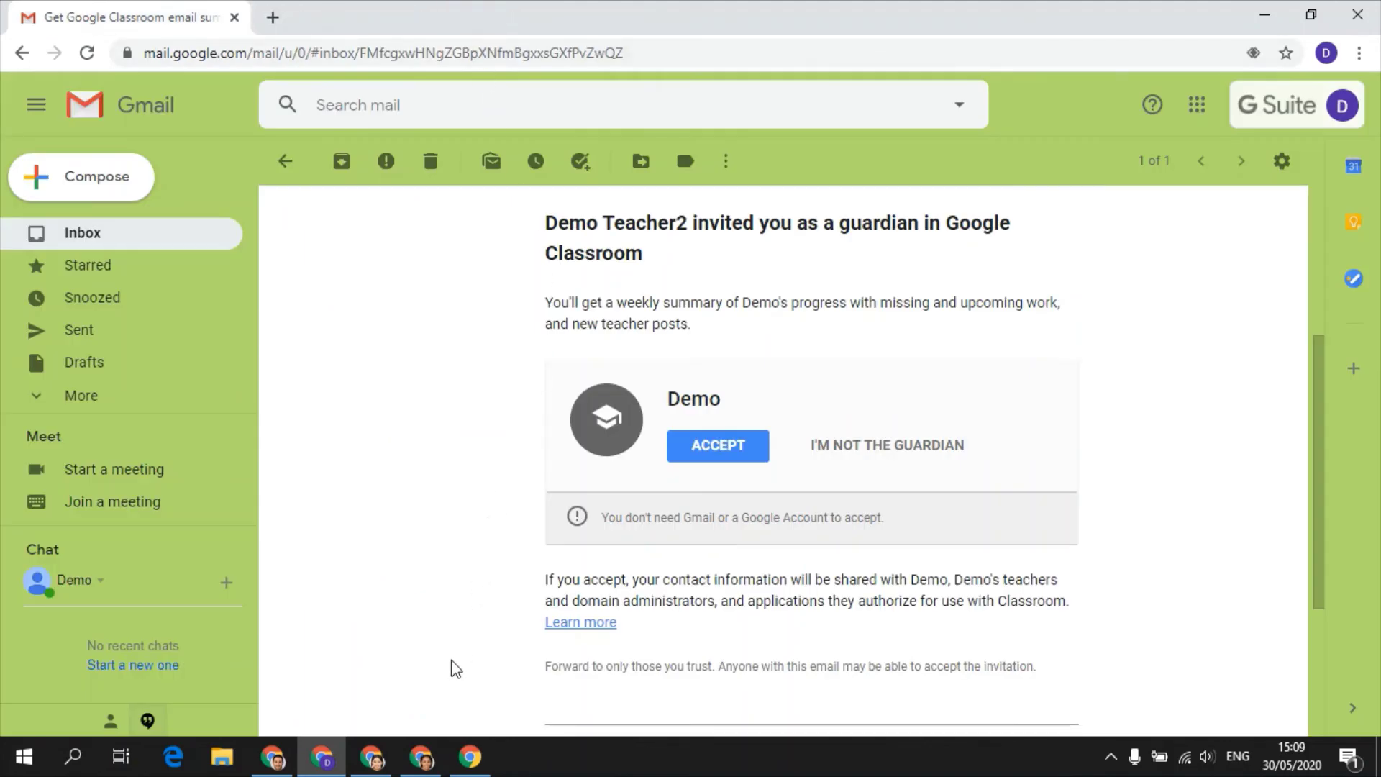
left_click(429, 761)
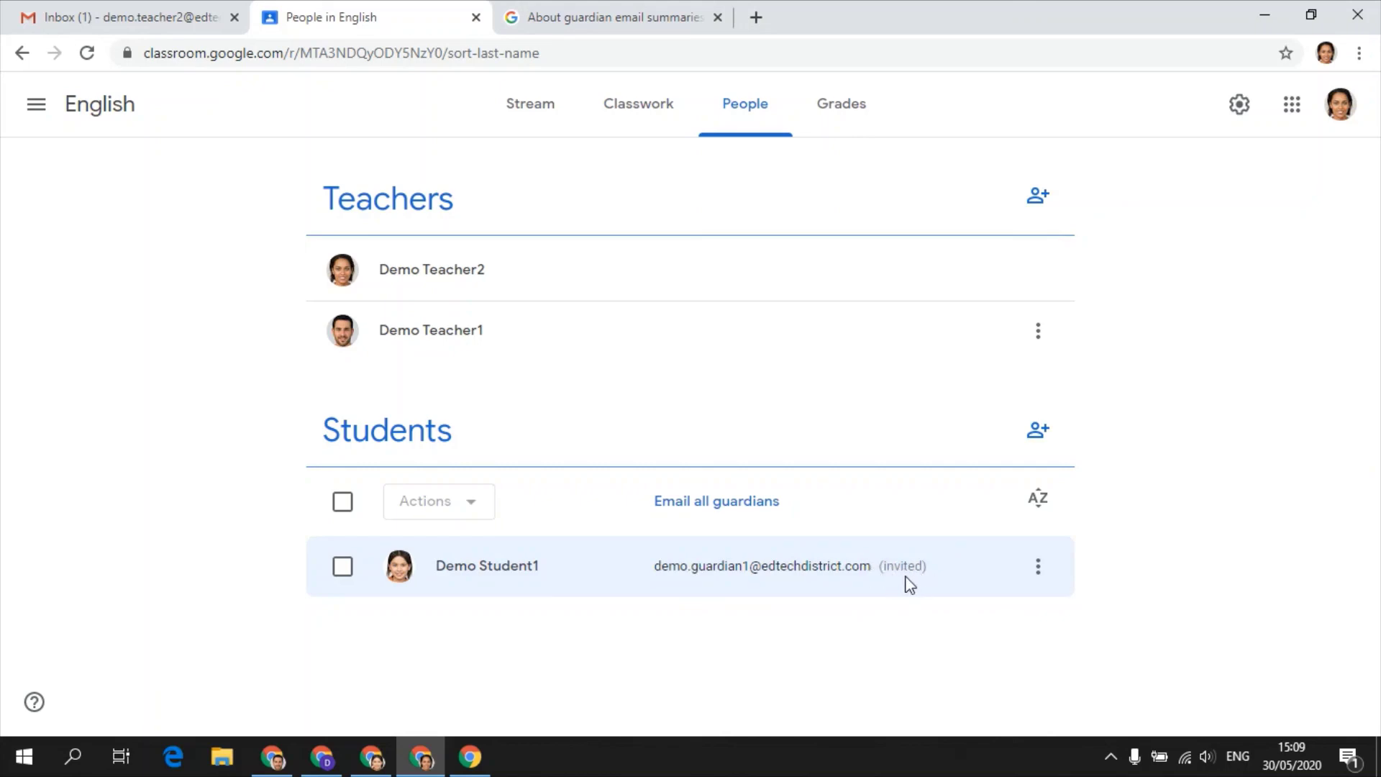
left_click(87, 53)
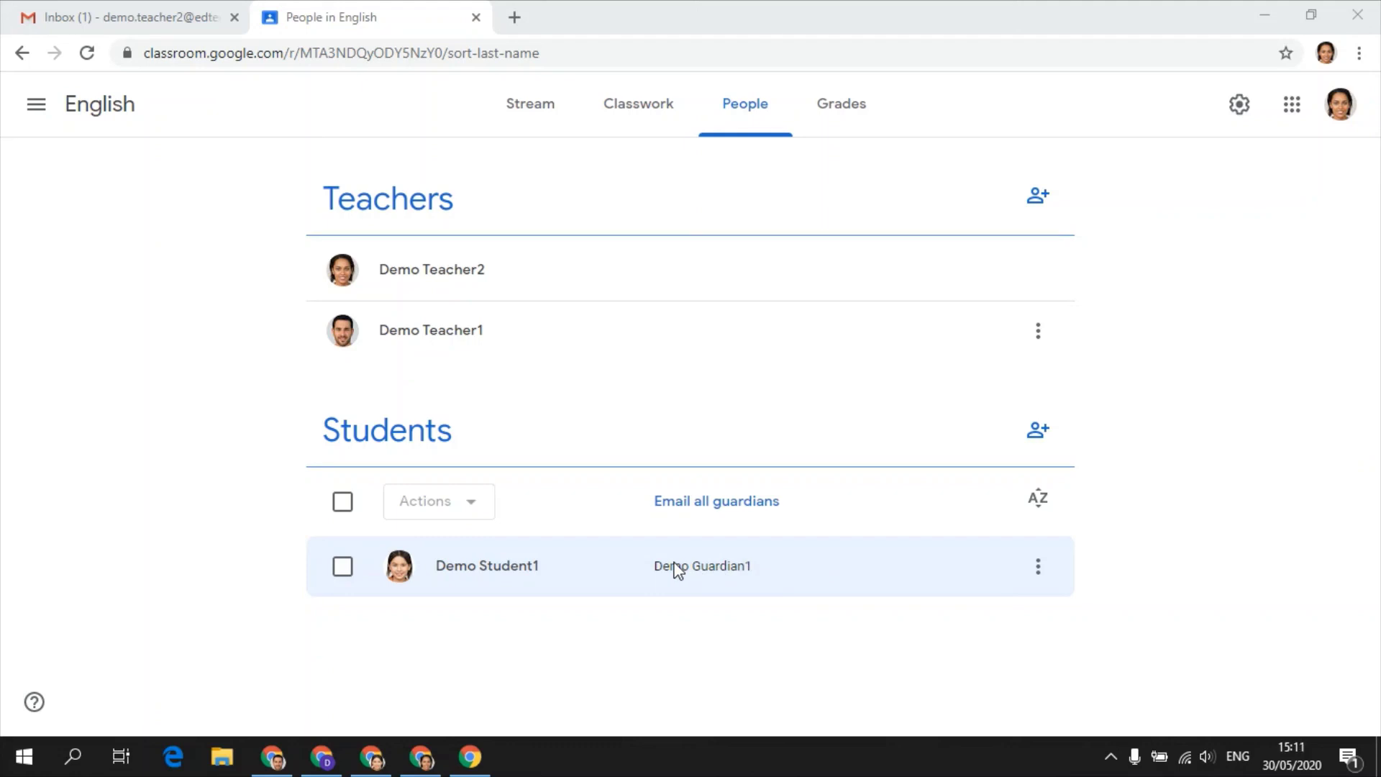
left_click(1038, 568)
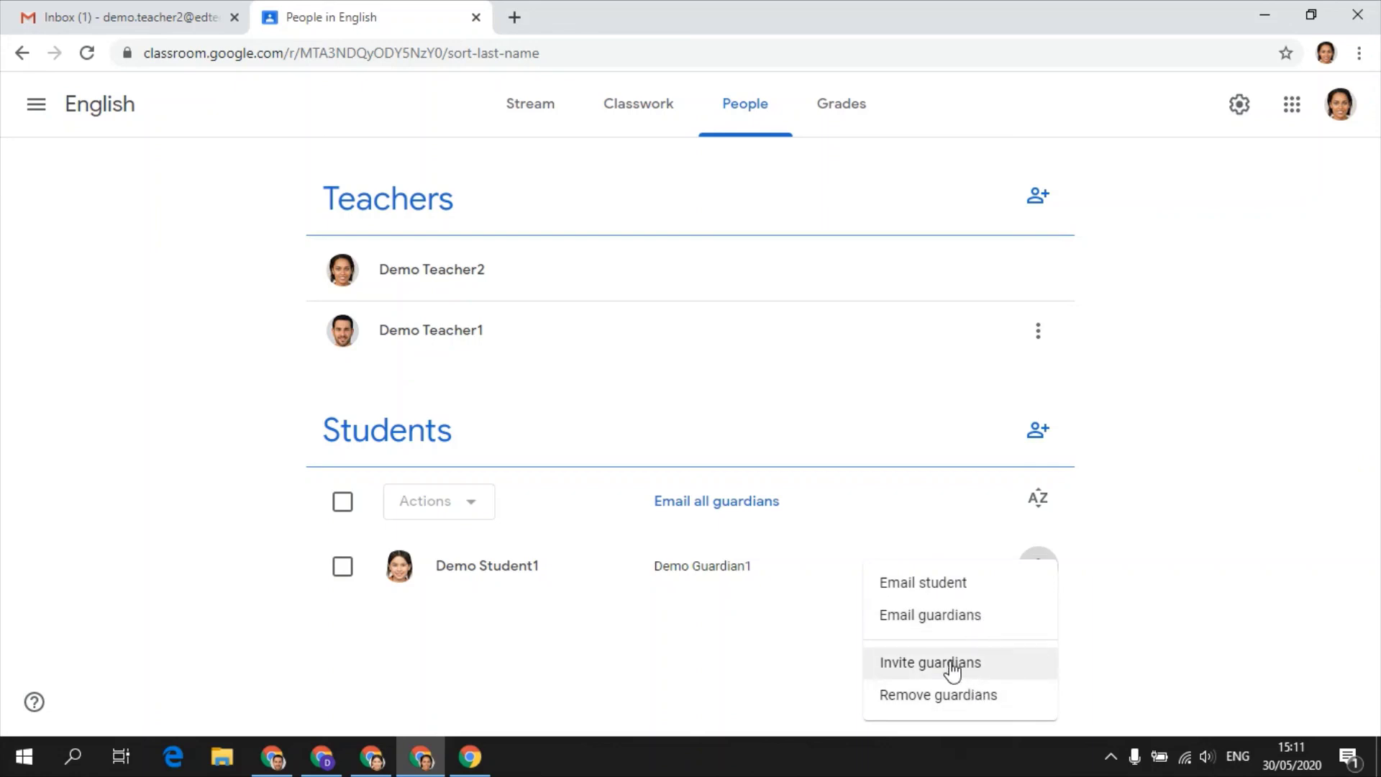
left_click(775, 639)
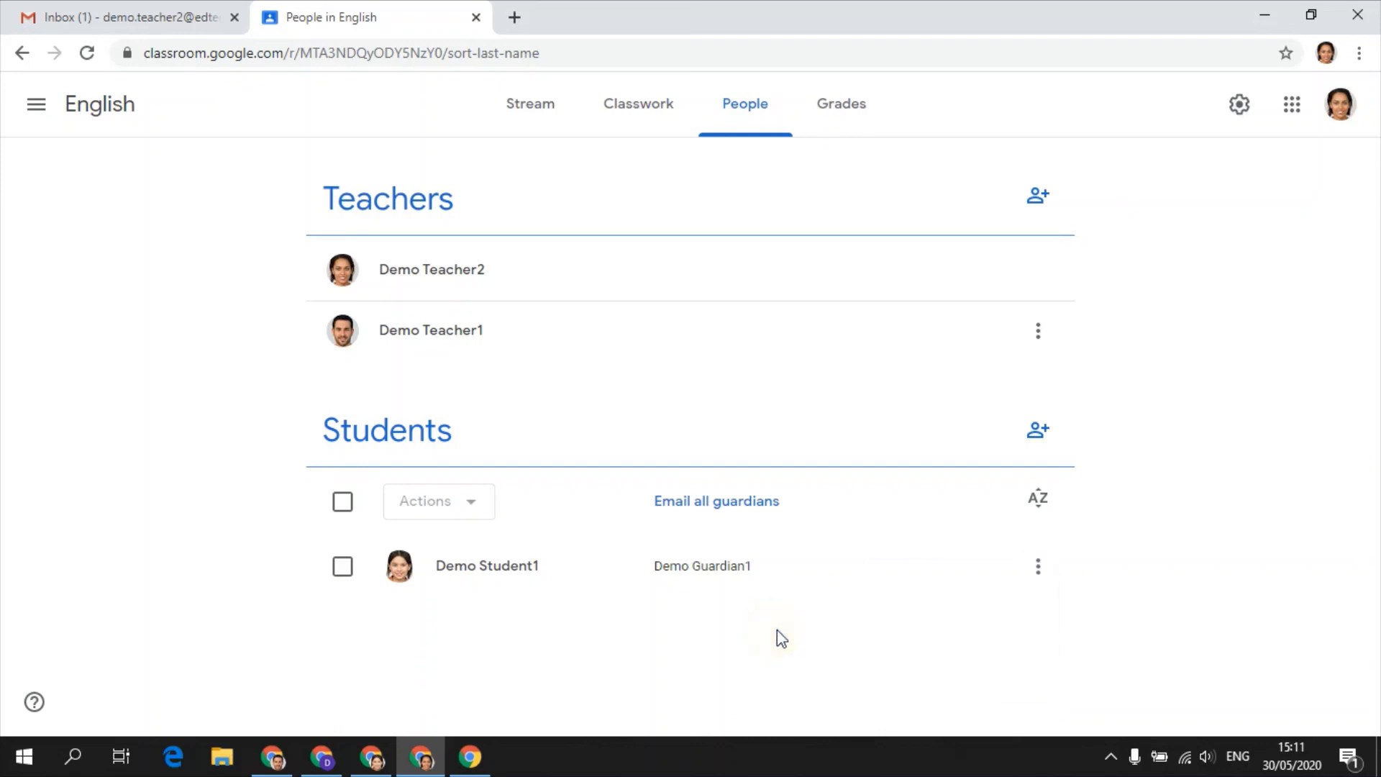